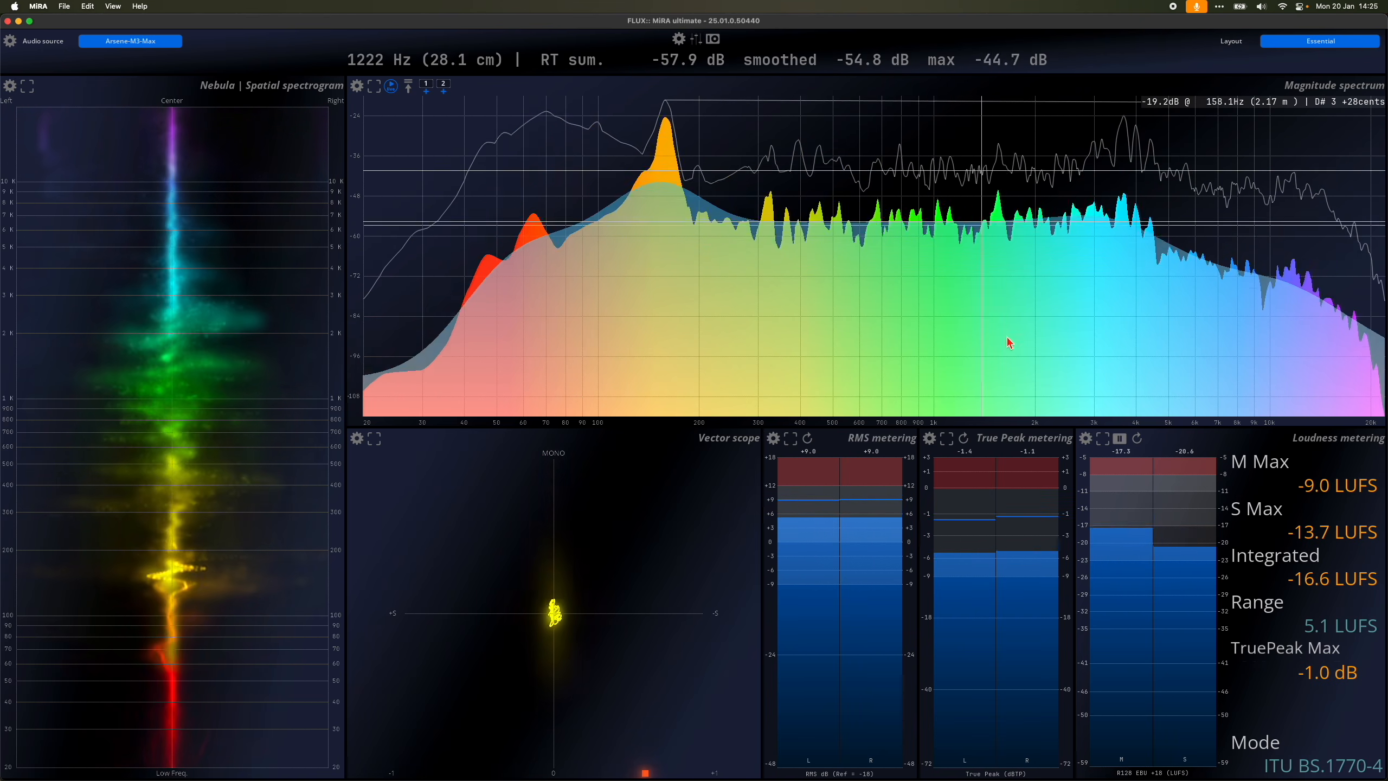
Step: Preview other preset layouts, including Studio Immersive 2 and Metering Statistics, and return to the Essential layout
{"action": "left_click", "coordinate": [1273, 42]}
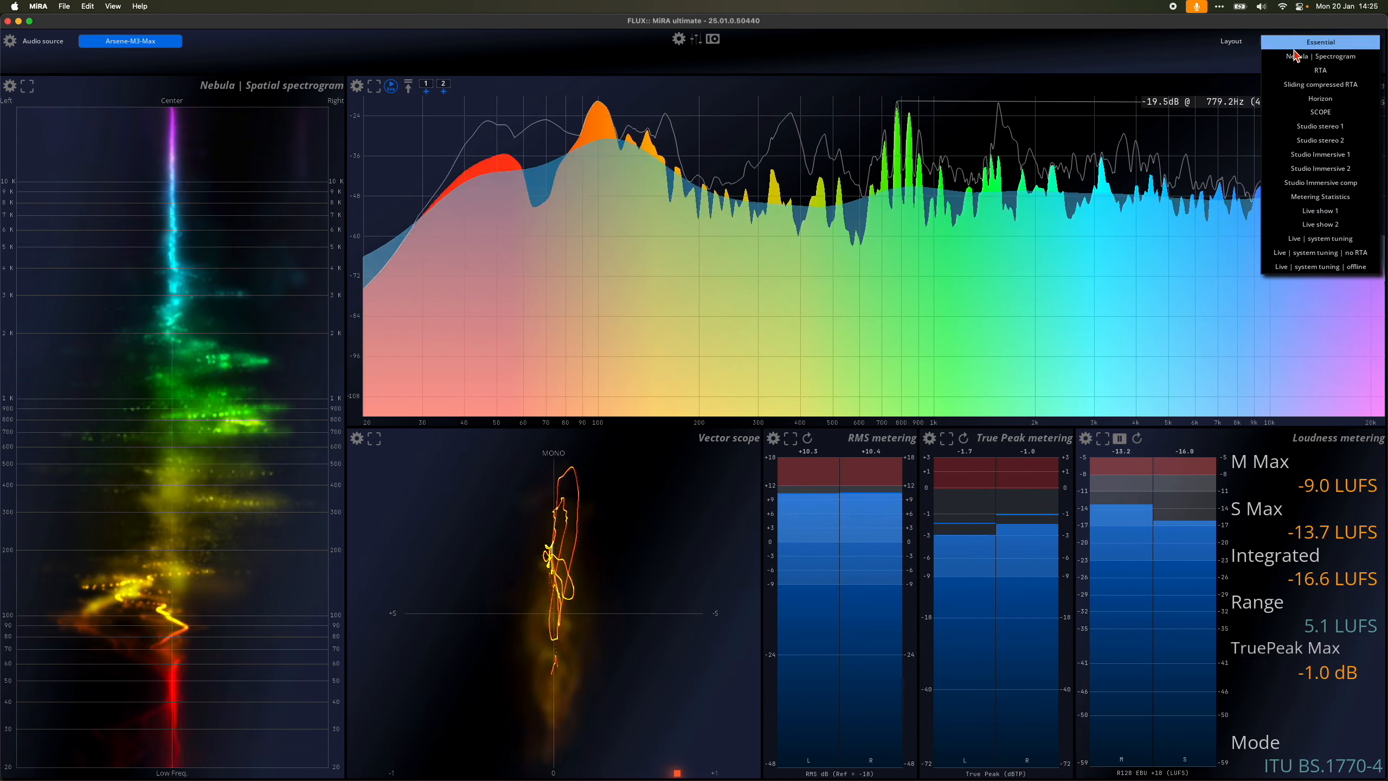
{"action": "left_click", "coordinate": [1307, 106]}
{"action": "left_click", "coordinate": [1309, 42]}
{"action": "left_click", "coordinate": [1320, 163]}
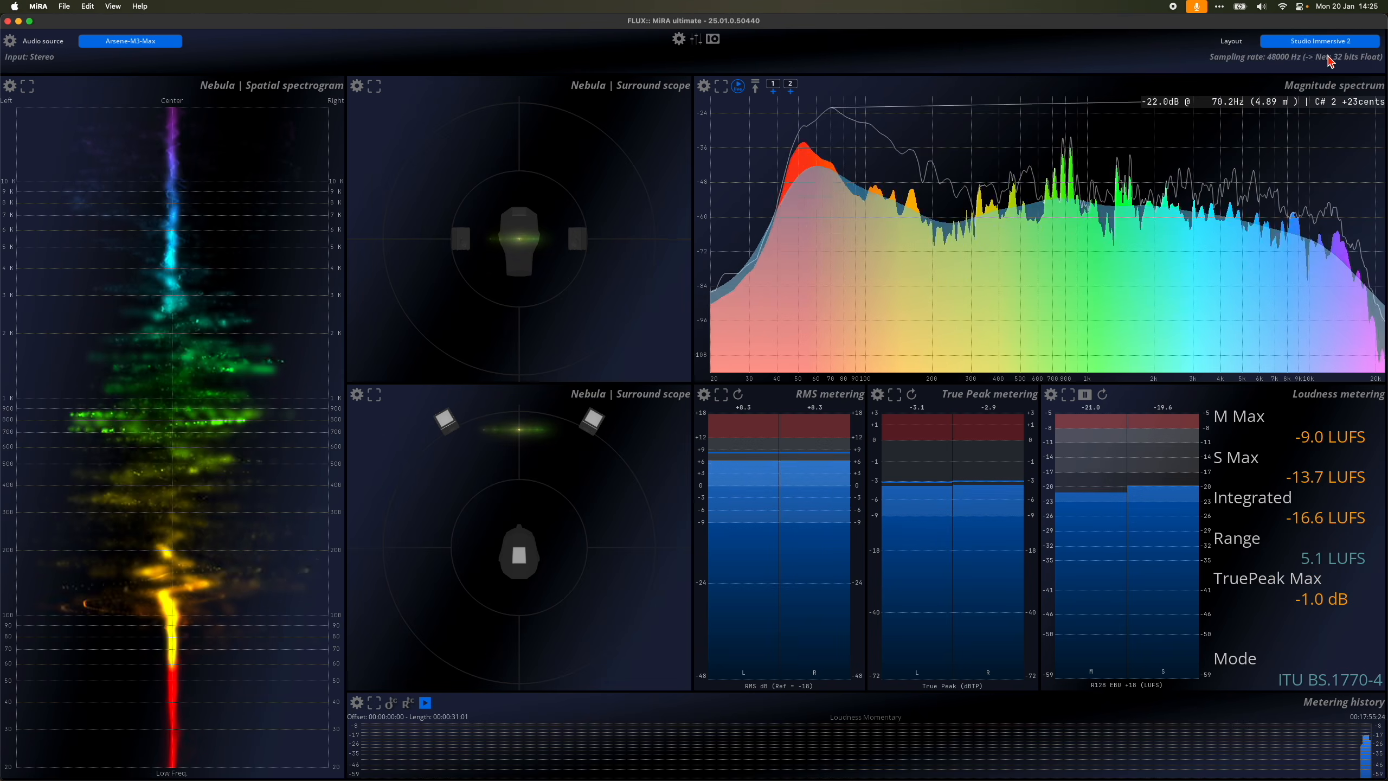
{"action": "left_click", "coordinate": [1320, 41]}
{"action": "left_click", "coordinate": [1328, 192]}
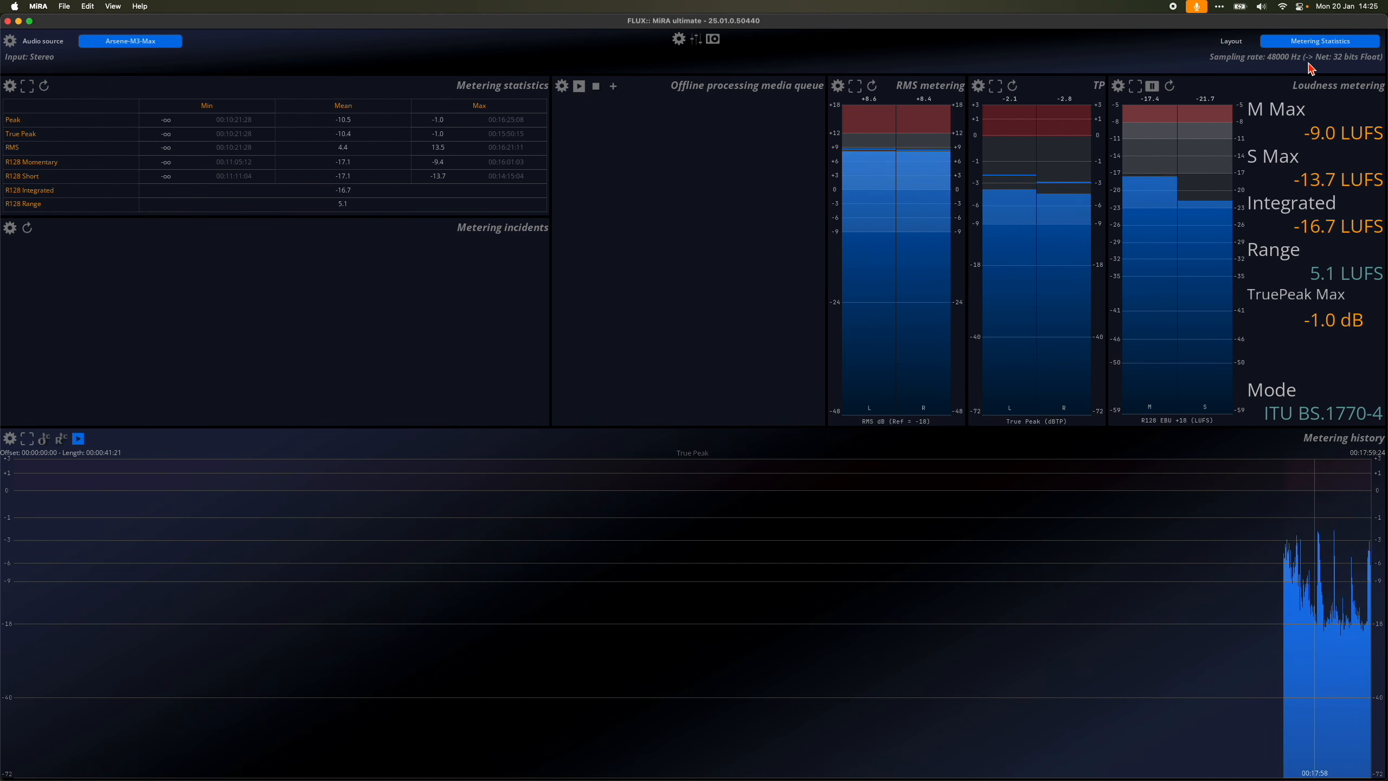
{"action": "left_click", "coordinate": [1310, 43]}
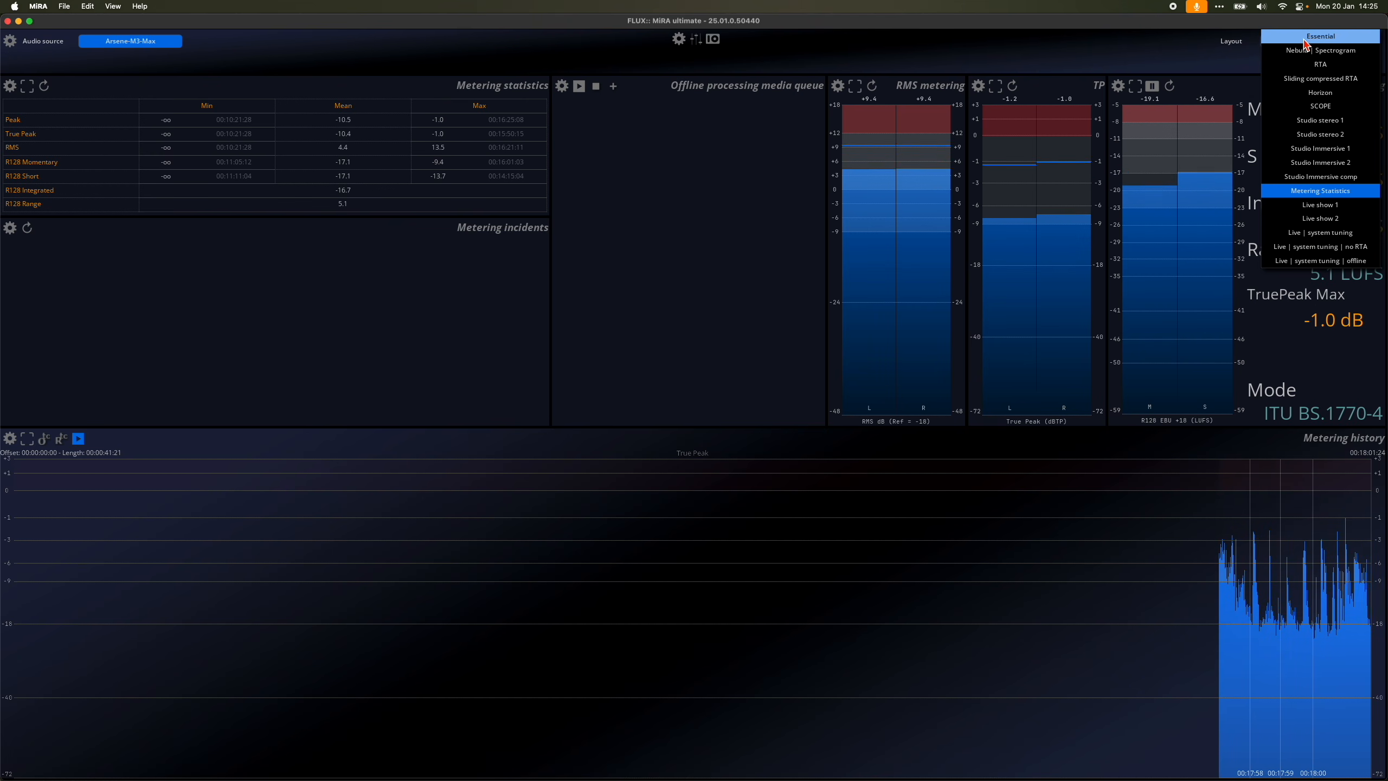
{"action": "left_click", "coordinate": [1311, 37]}
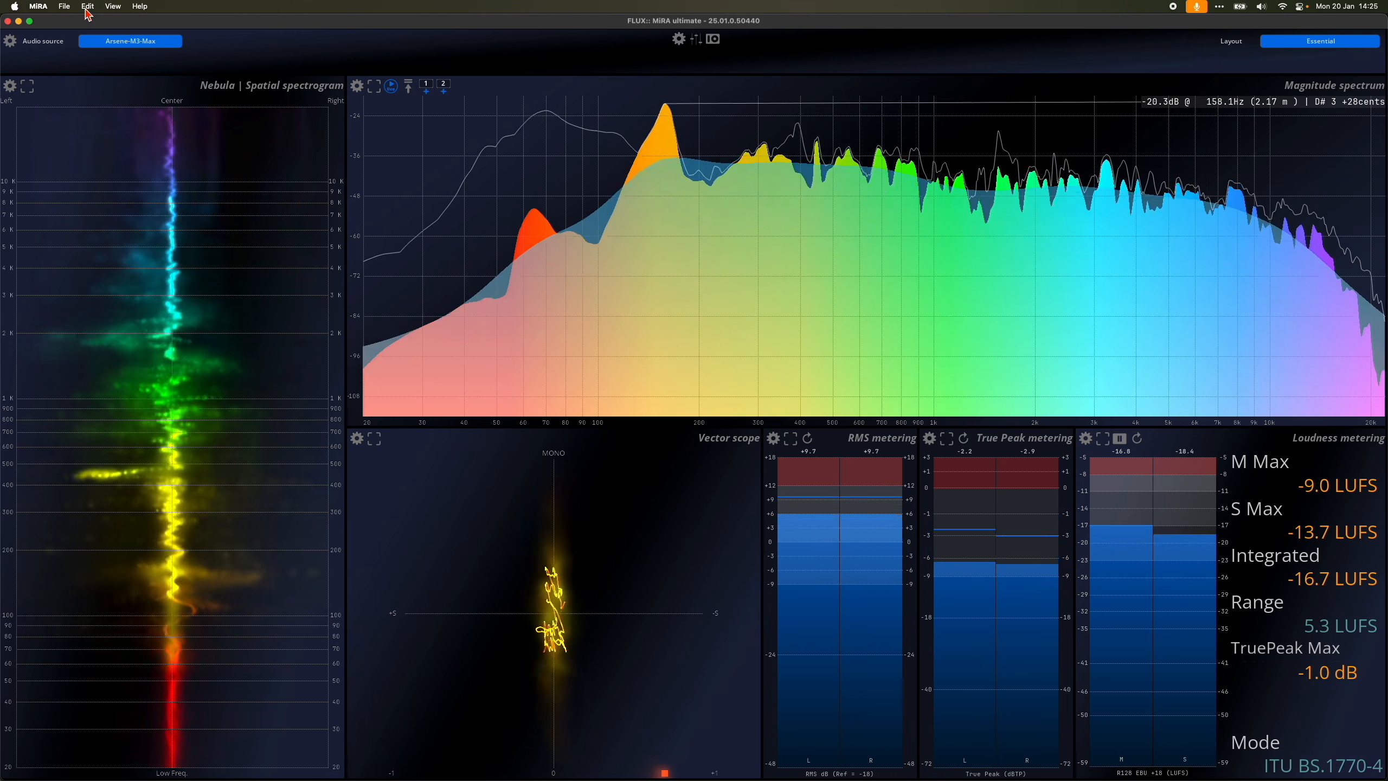
Step: Show the workspace toolbar and turn on edit mode for the current Essential layout
{"action": "left_click", "coordinate": [87, 6]}
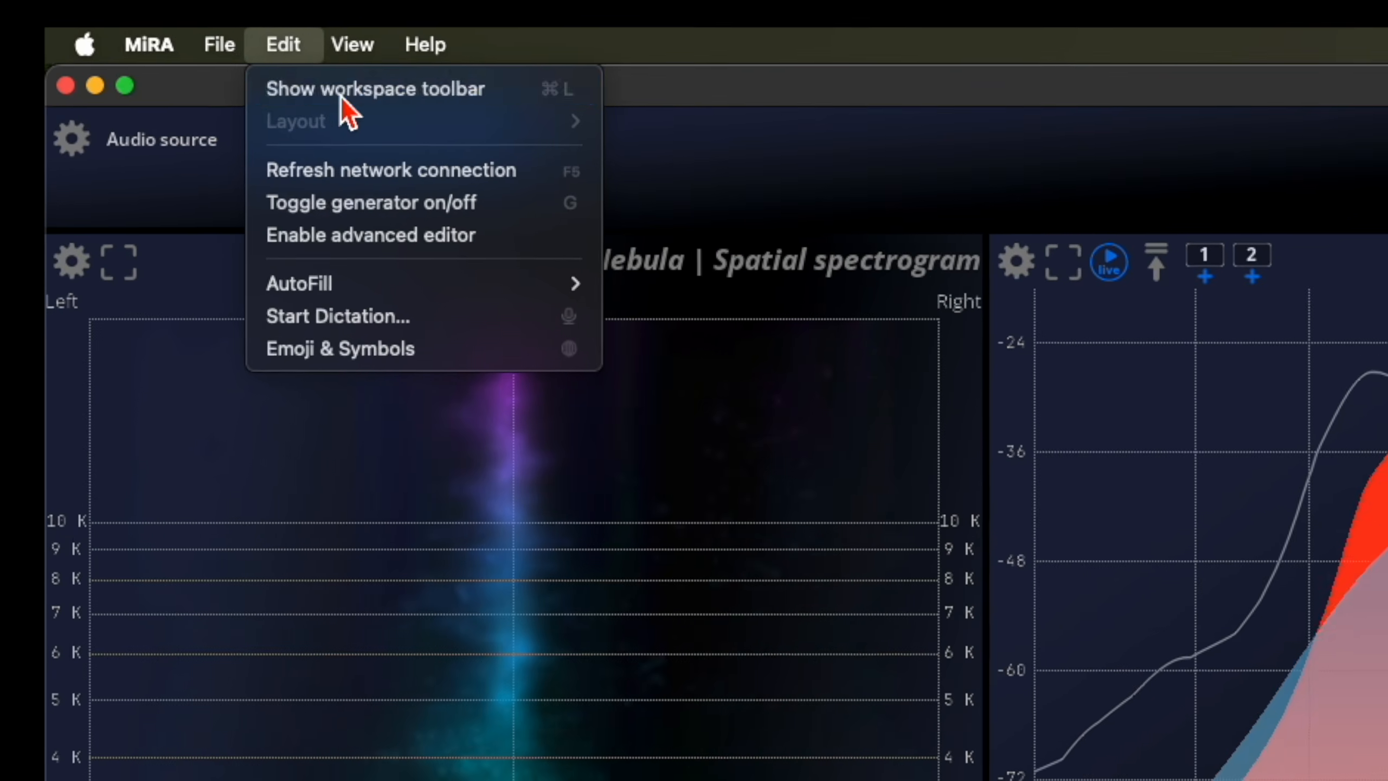
{"action": "left_click", "coordinate": [341, 91]}
{"action": "left_click", "coordinate": [284, 46]}
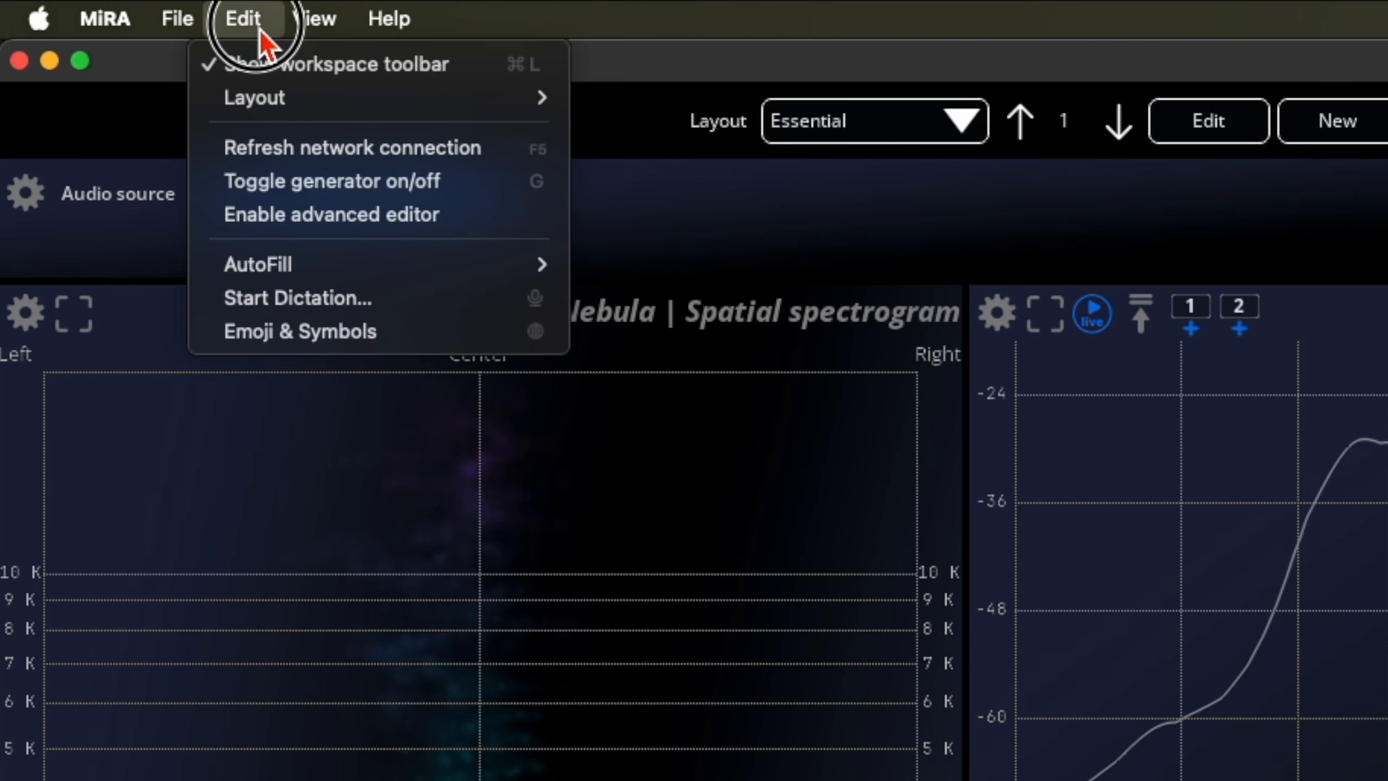
{"action": "mouse_move", "coordinate": [308, 125]}
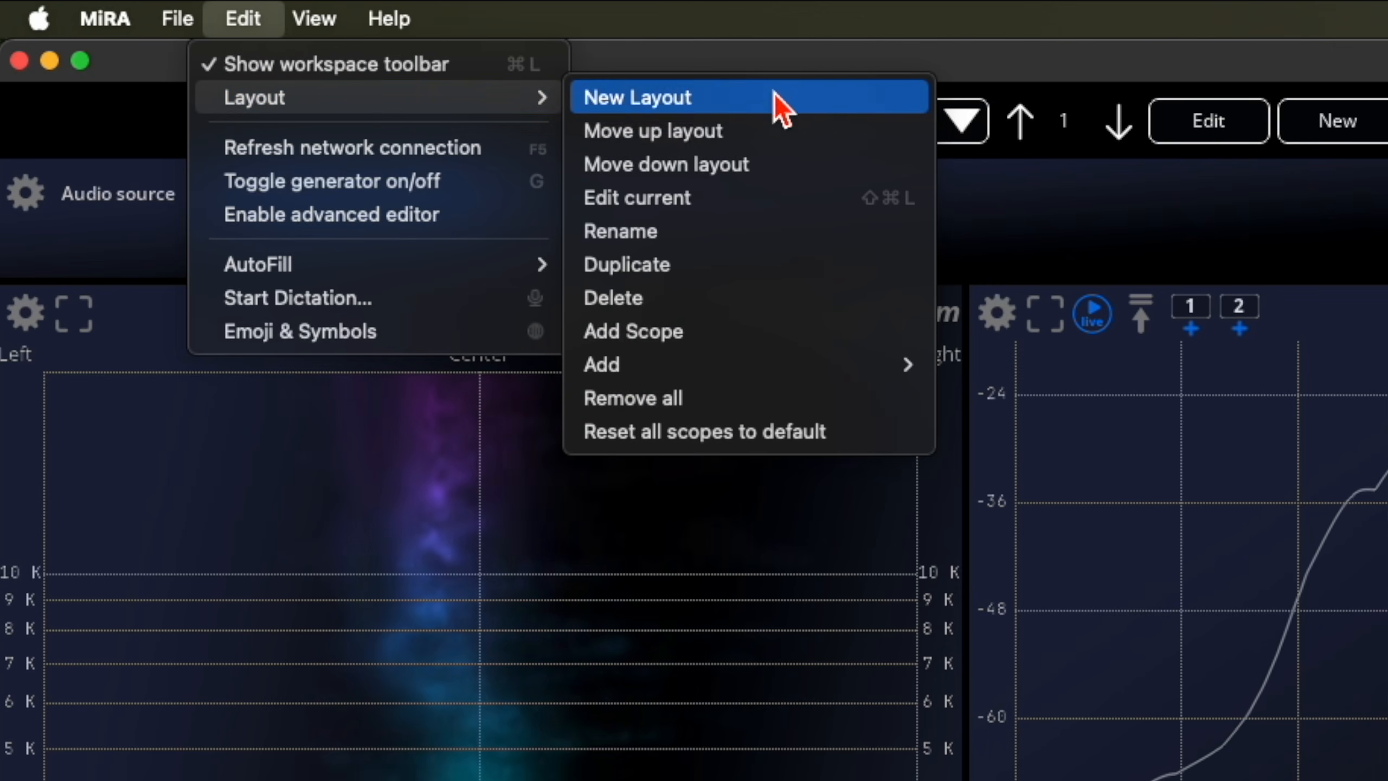
{"action": "left_click", "coordinate": [743, 201]}
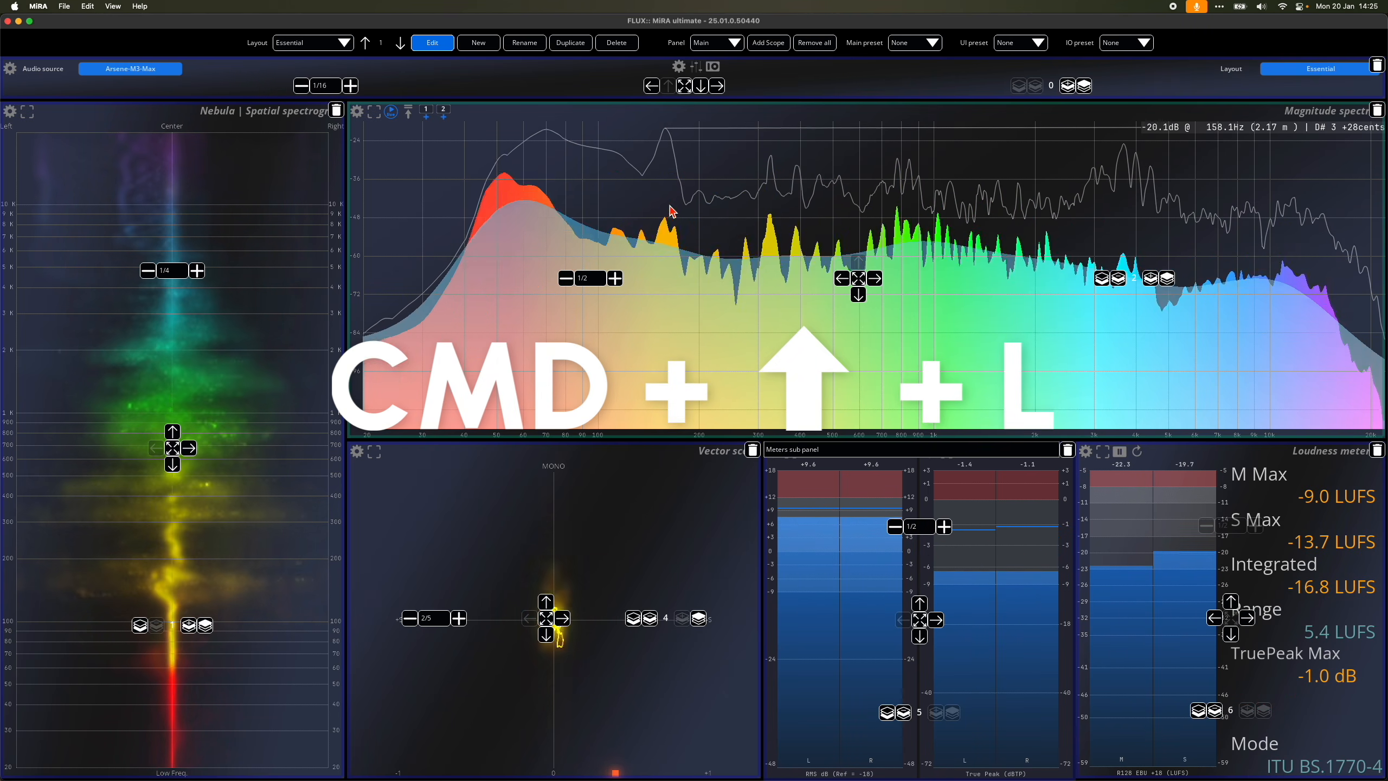
{"action": "key", "text": "super+shift+l"}
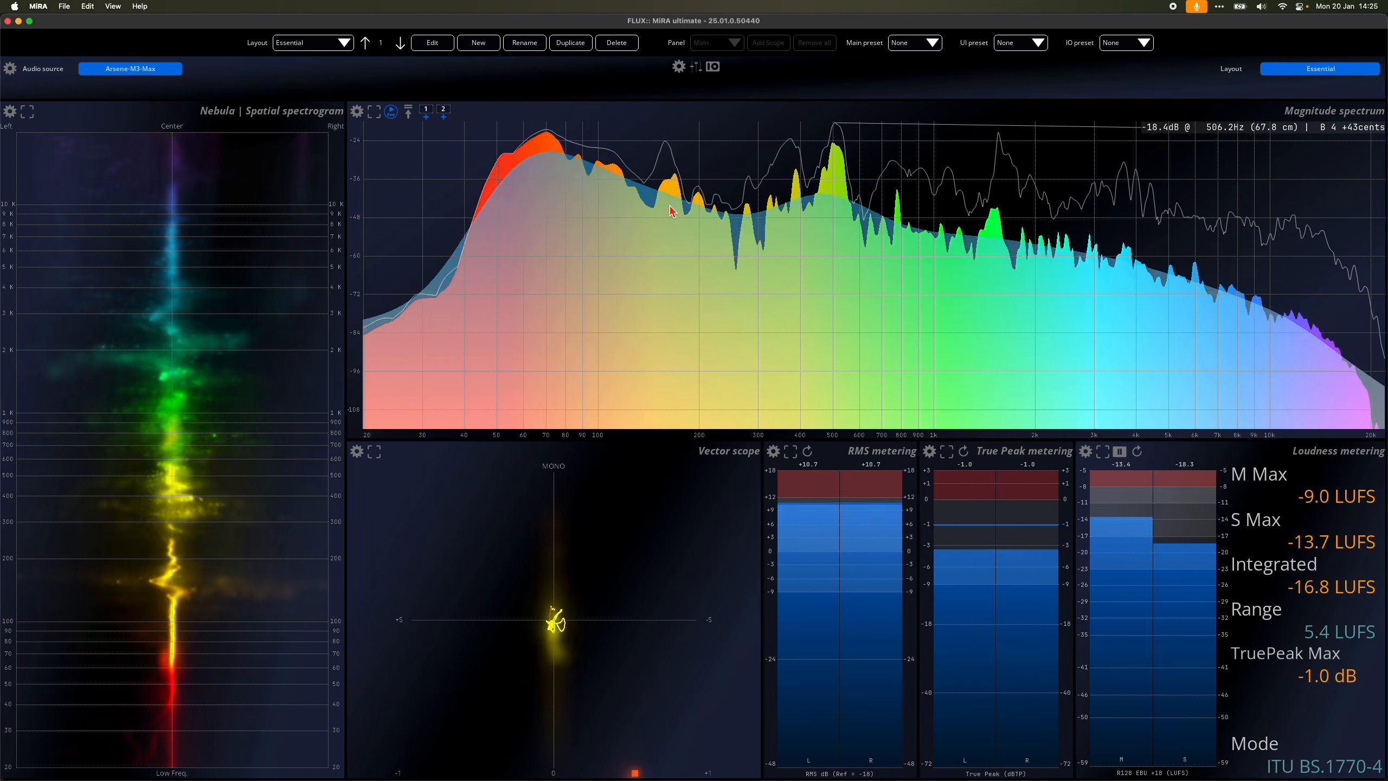
{"action": "key", "text": "super+shift+l"}
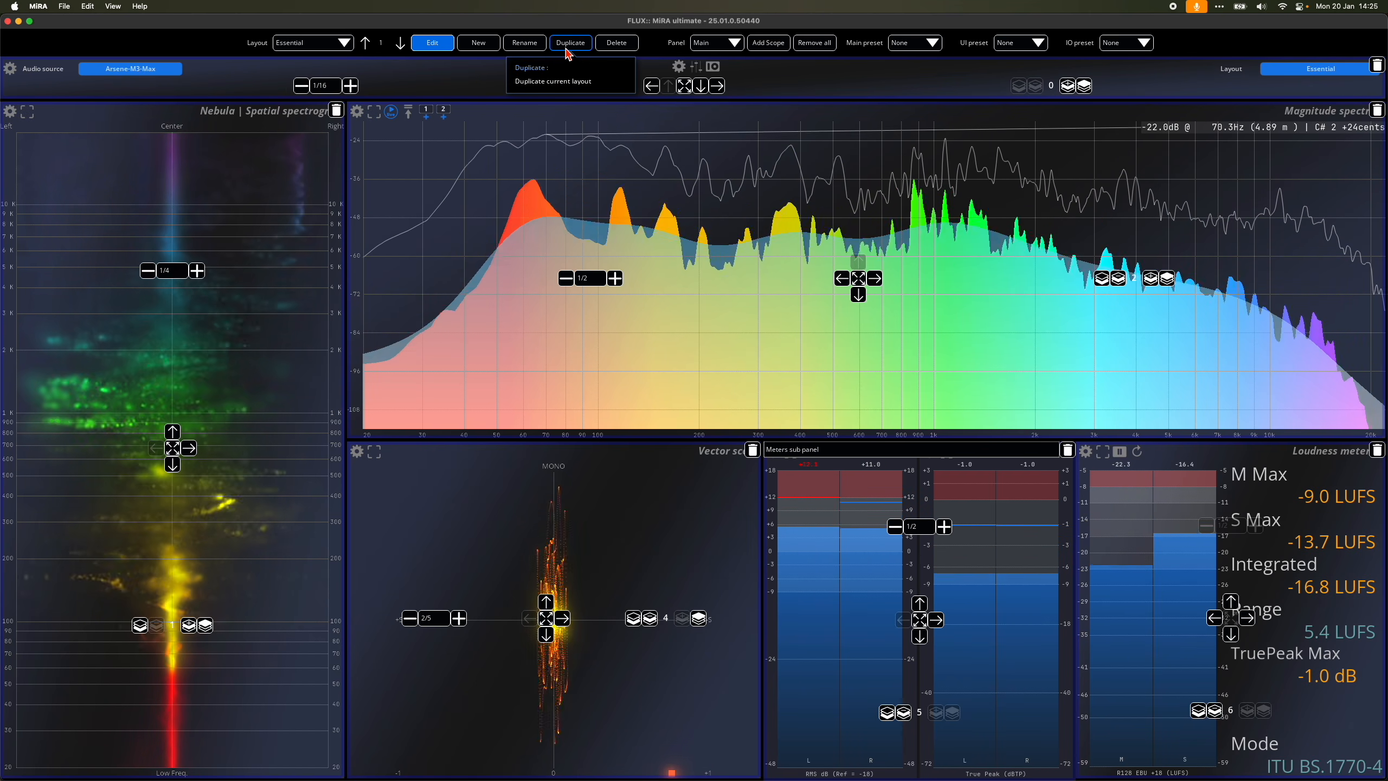
Step: Duplicate the Essential layout and delete the Vector scope from the copy
{"action": "left_click", "coordinate": [568, 43]}
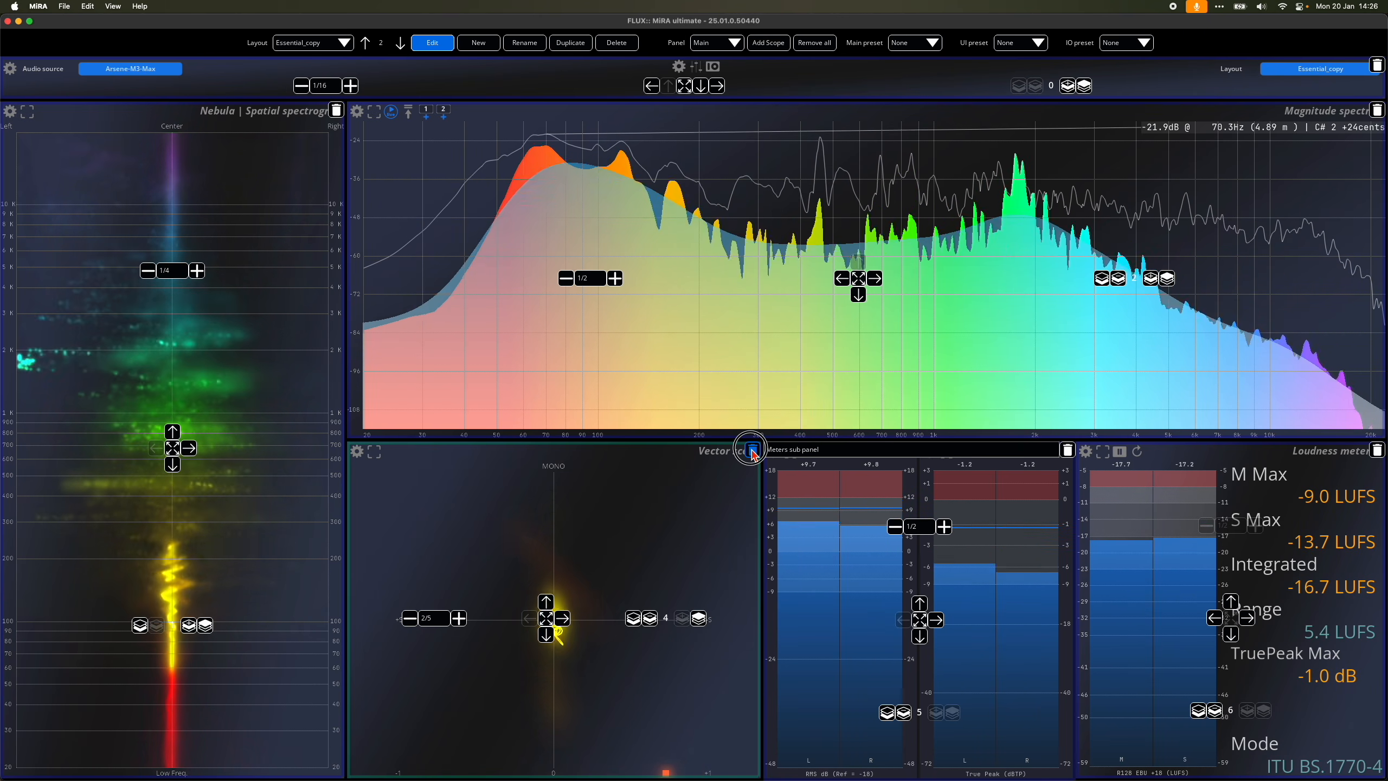
{"action": "left_click", "coordinate": [752, 450]}
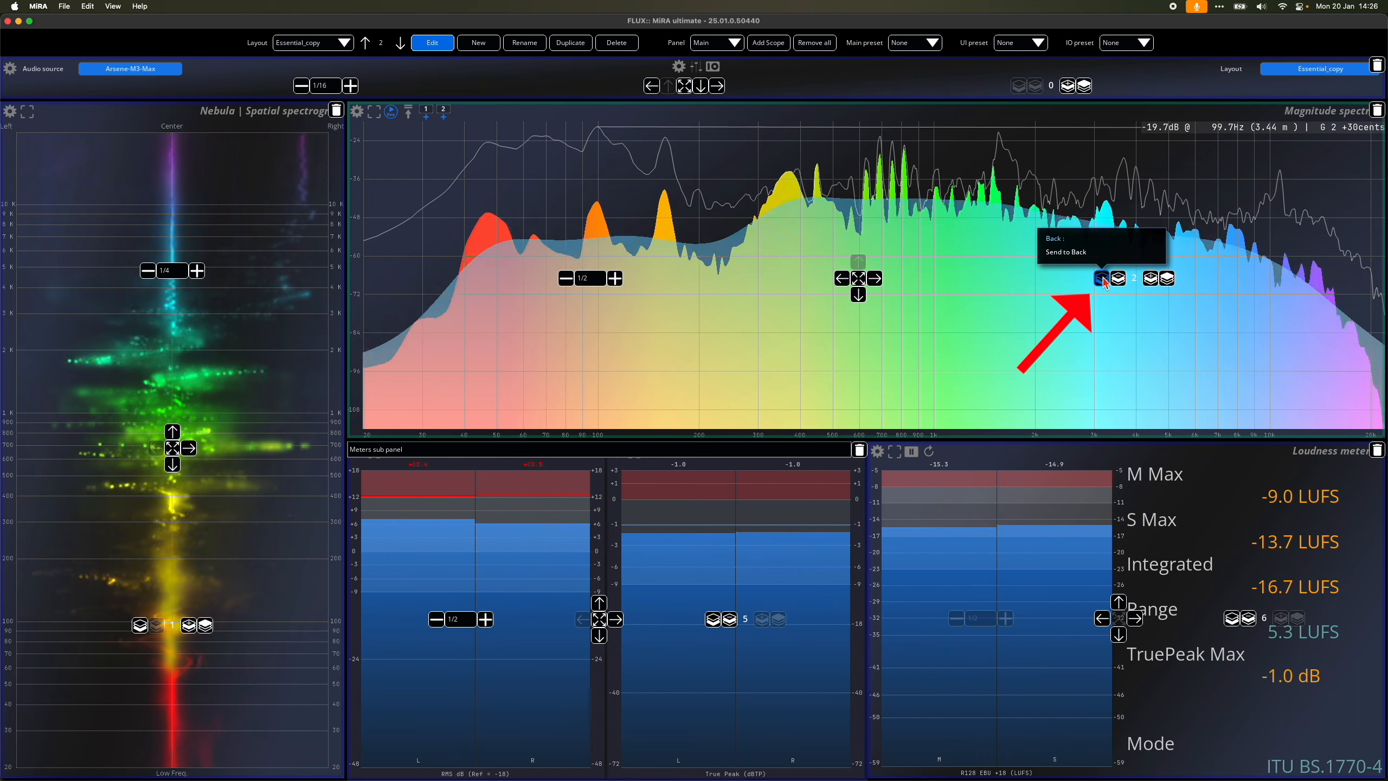
Step: Send the Magnitude spectrum to the back of the layout order and set the Nebula spatial spectrogram's size to 1/2
{"action": "left_click", "coordinate": [1101, 279]}
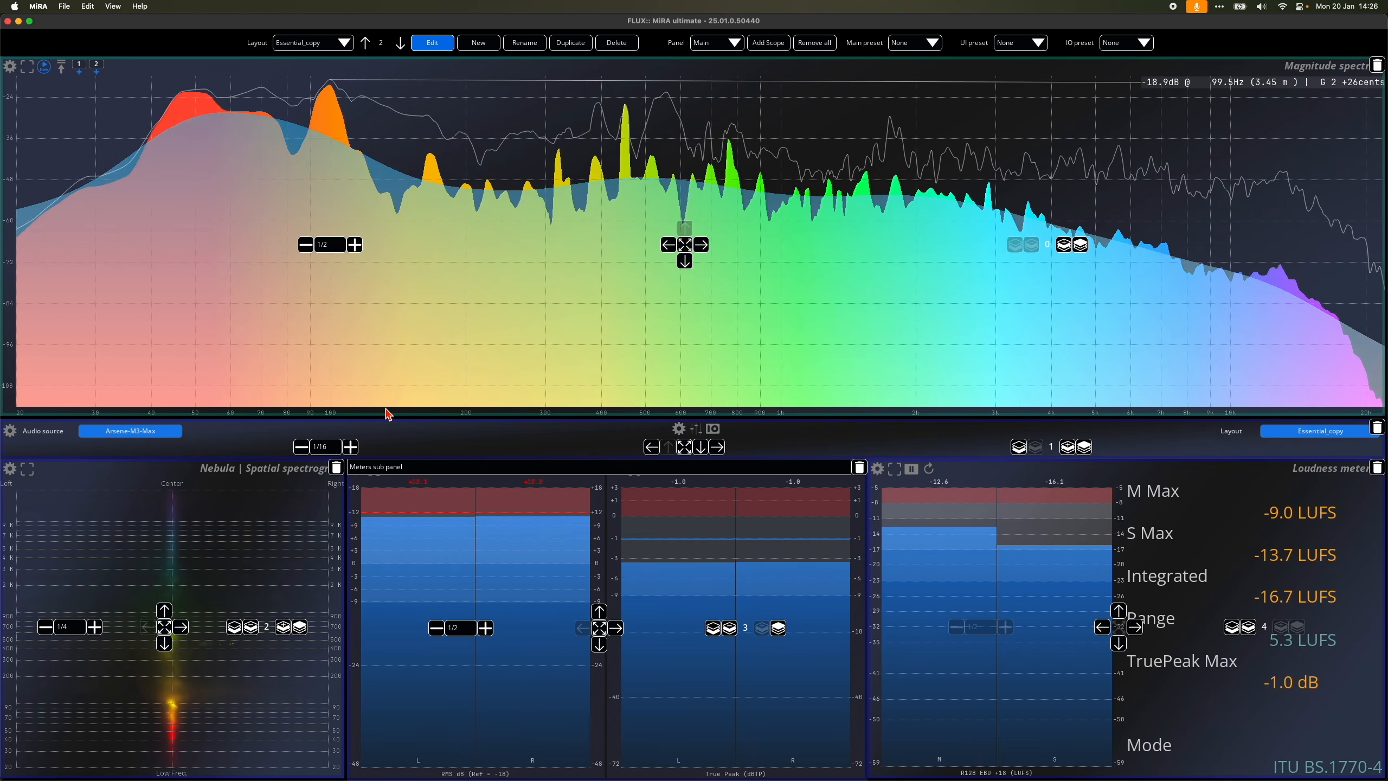
{"action": "left_click", "coordinate": [61, 629]}
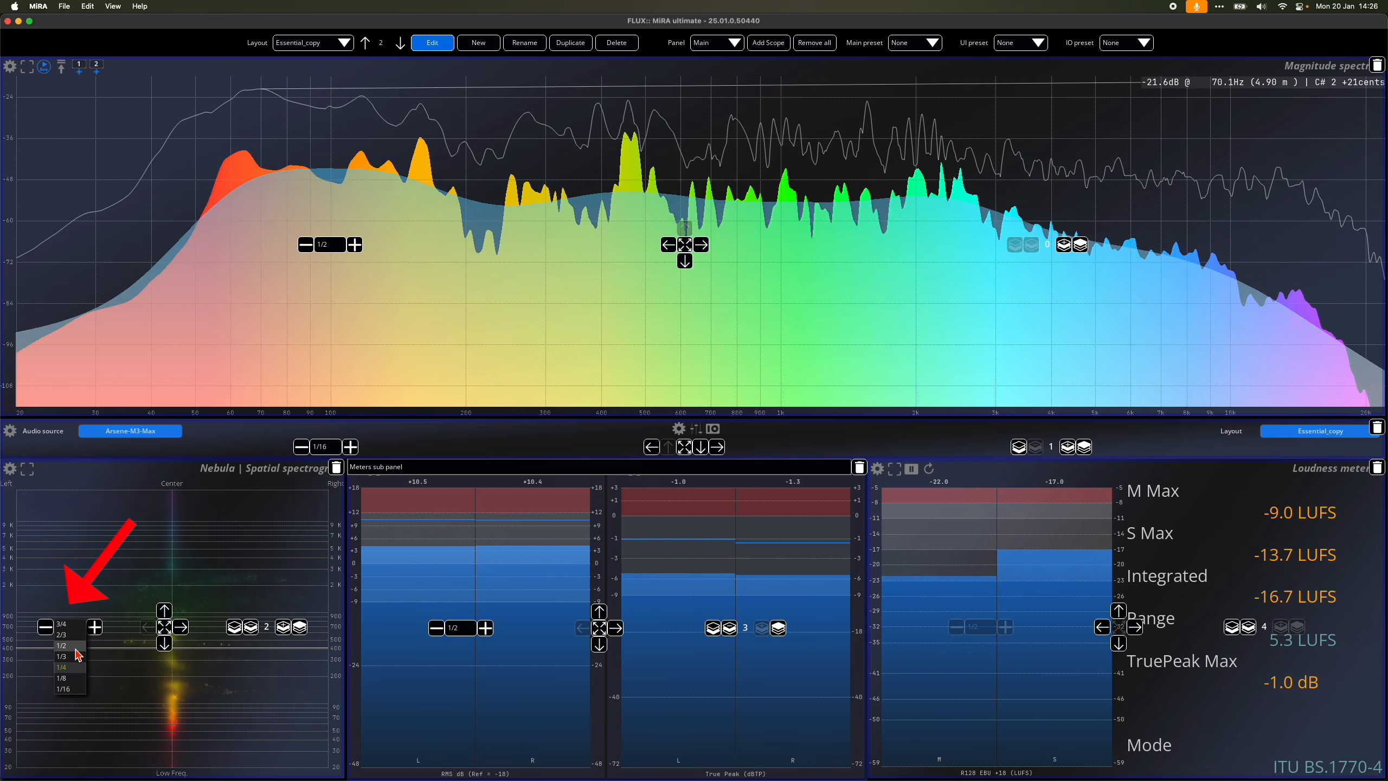
{"action": "left_click", "coordinate": [68, 645]}
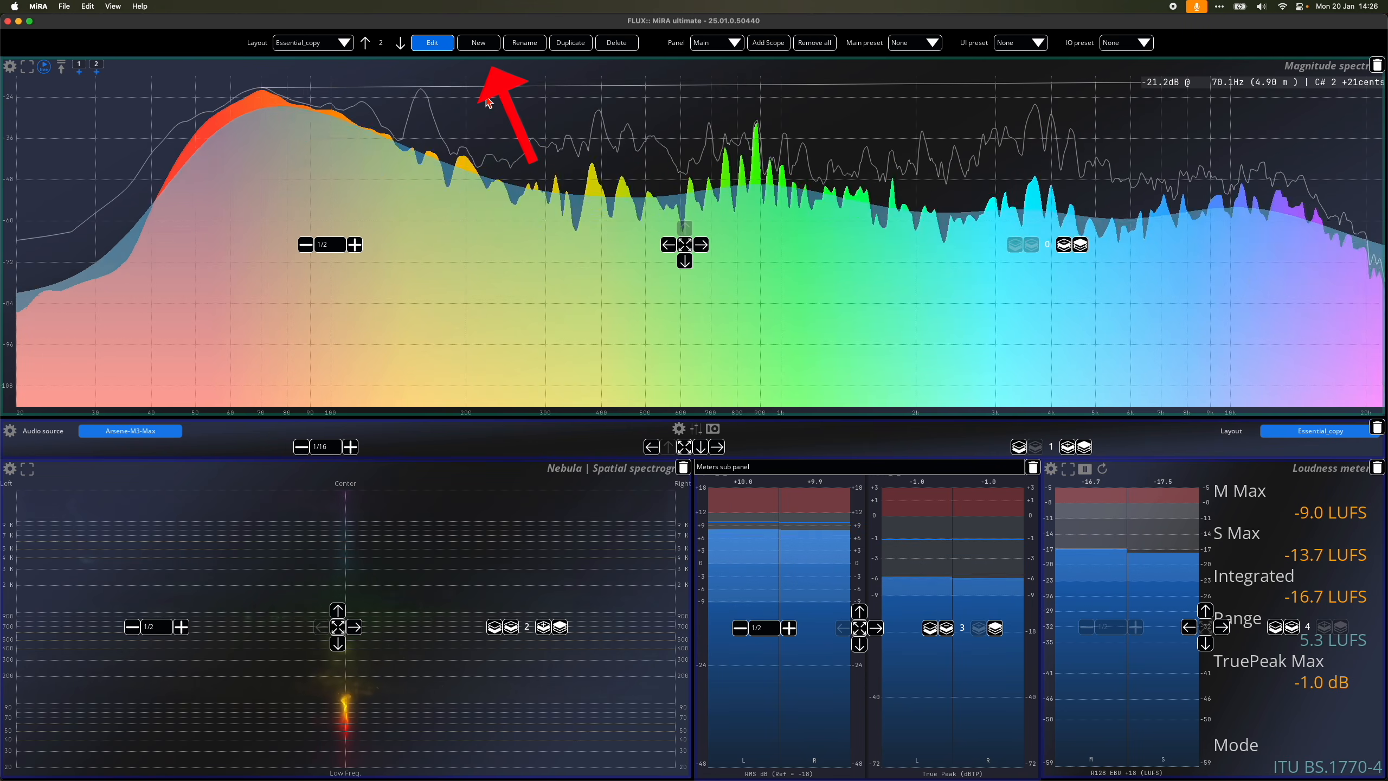
Step: Create a new empty layout named Essential Remade with edit mode on
{"action": "left_click", "coordinate": [476, 44]}
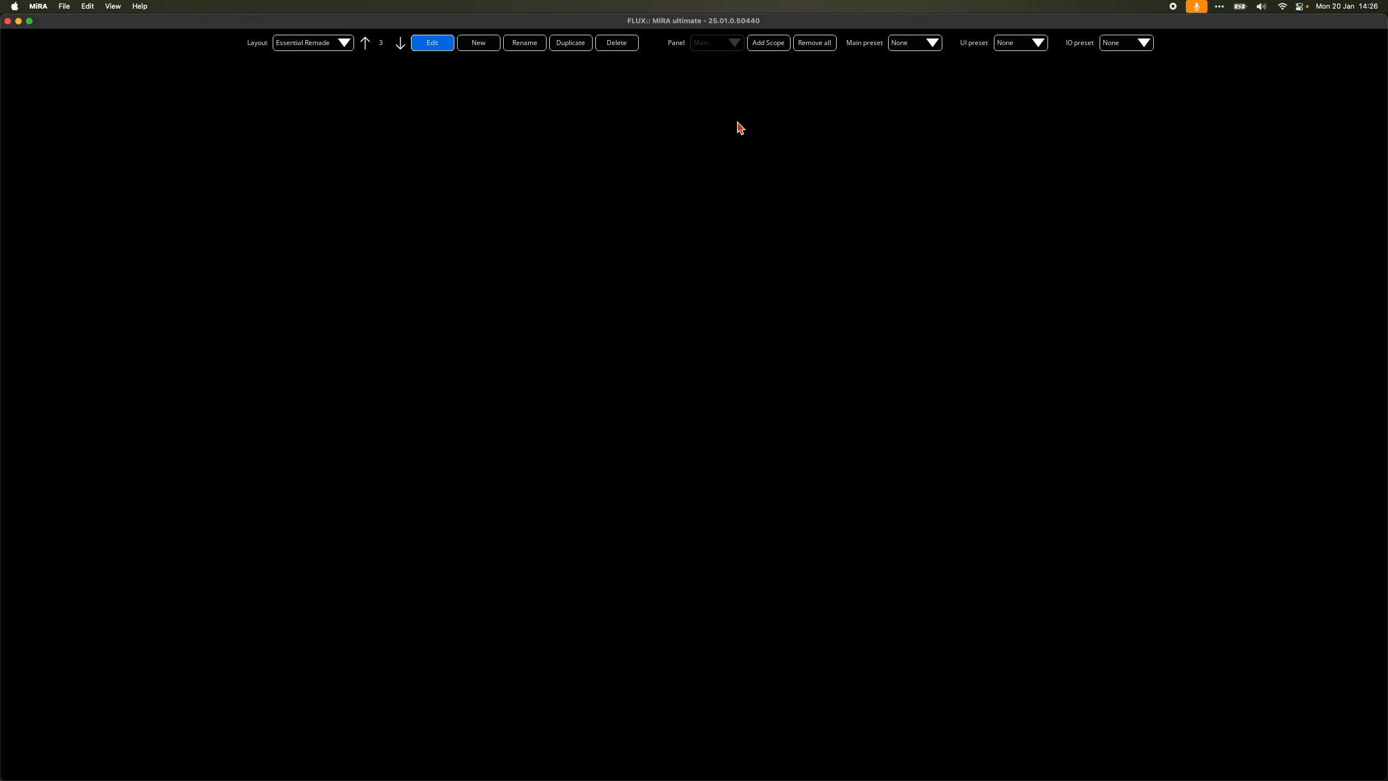
{"action": "left_click", "coordinate": [422, 45]}
{"action": "left_click", "coordinate": [422, 44]}
{"action": "left_click", "coordinate": [422, 45]}
{"action": "left_click", "coordinate": [422, 44]}
{"action": "left_click", "coordinate": [424, 49]}
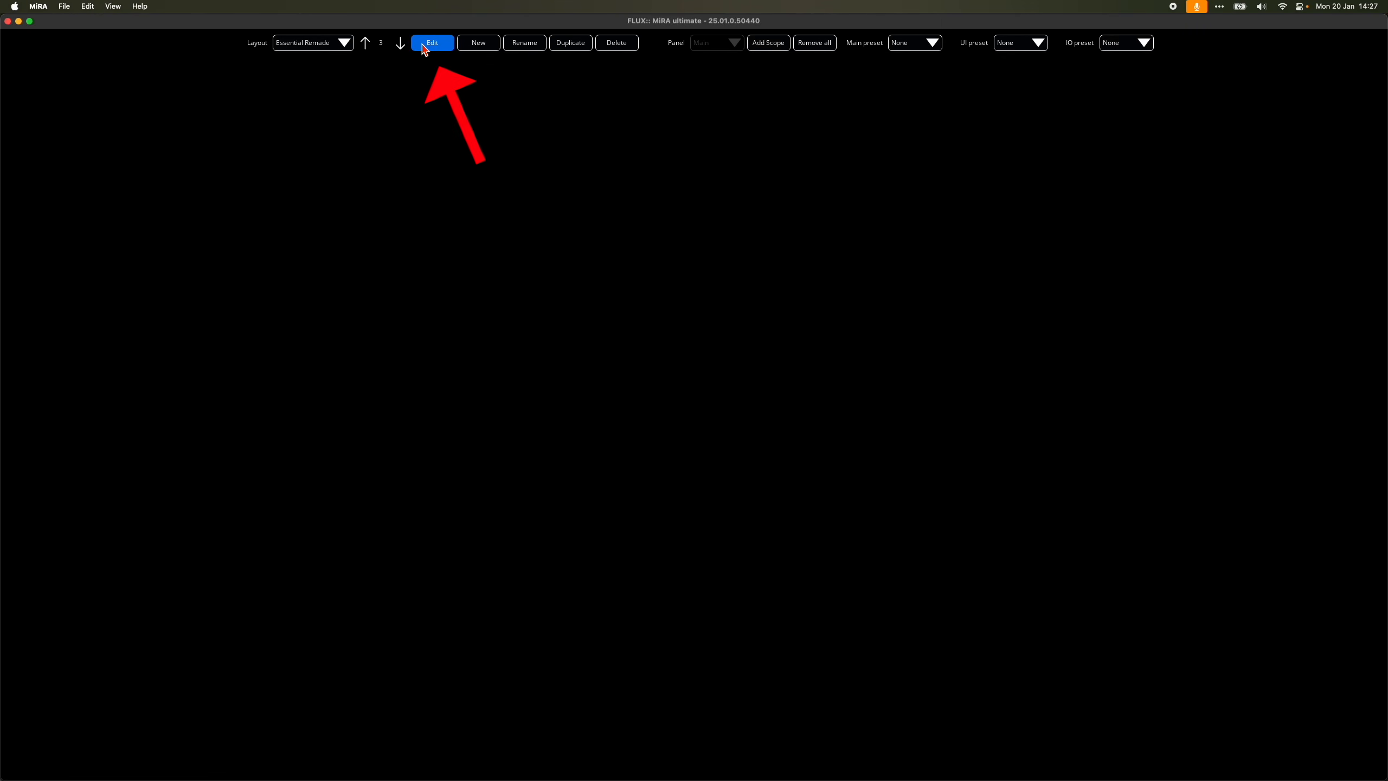
Step: Add a Nebula | Spatial spectrogram scope to the empty layout and set its size to 1/4
{"action": "left_click", "coordinate": [775, 49]}
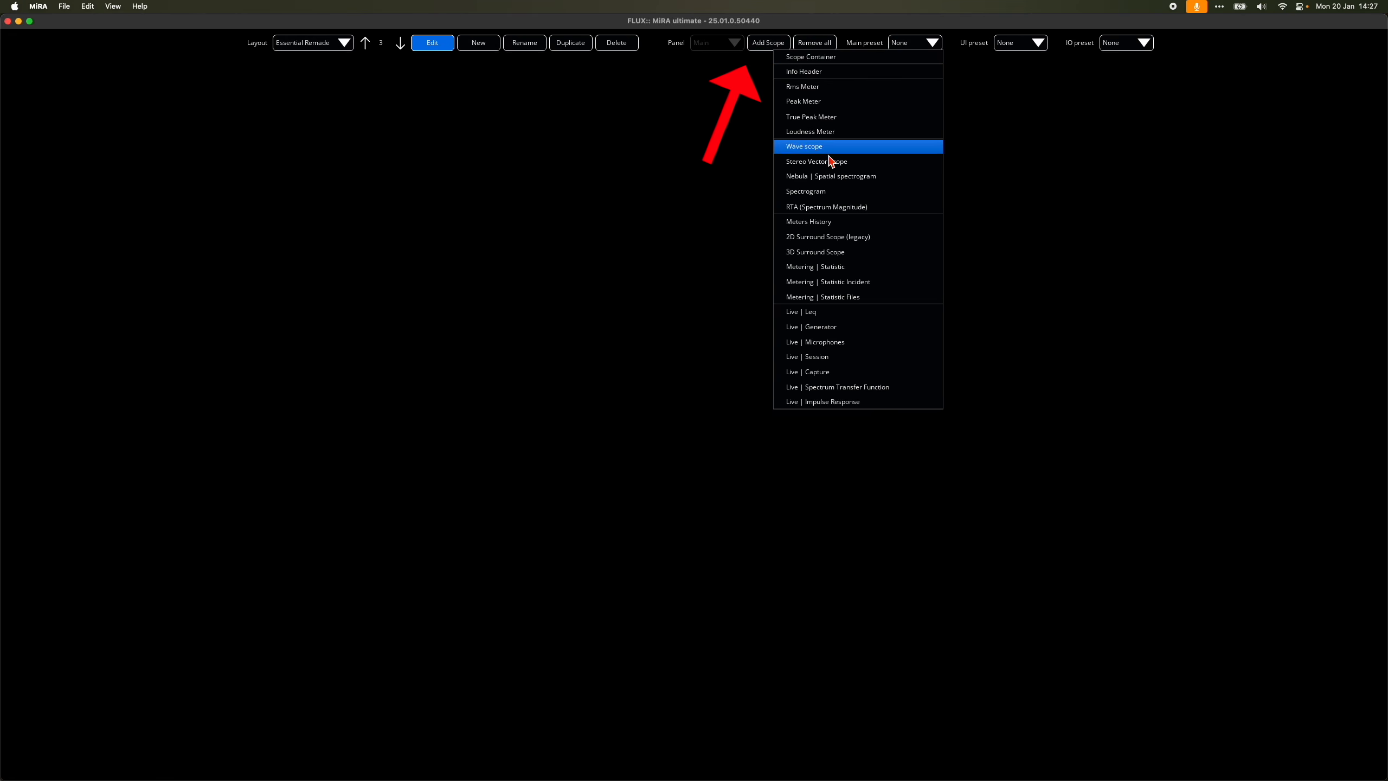
{"action": "left_click", "coordinate": [829, 176]}
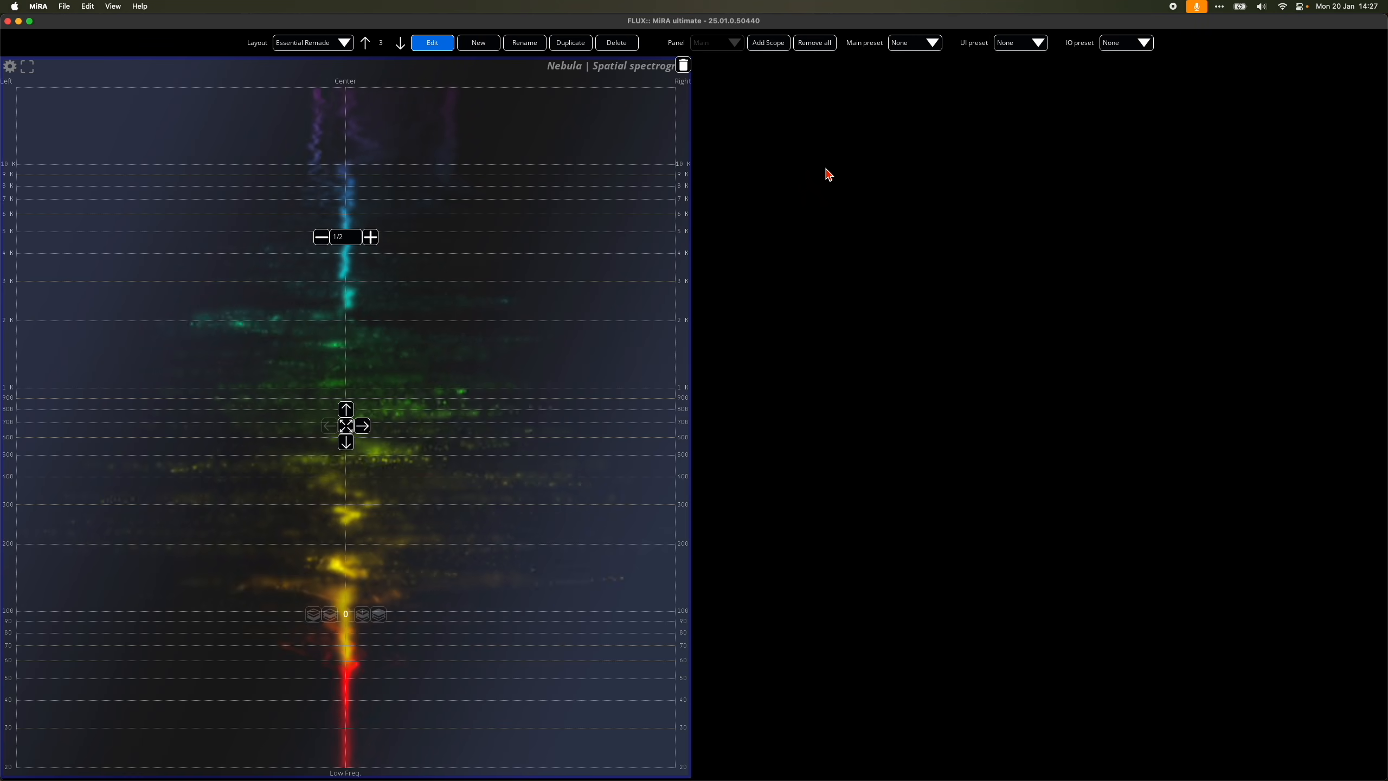
{"action": "left_click", "coordinate": [342, 237]}
{"action": "left_click", "coordinate": [337, 278]}
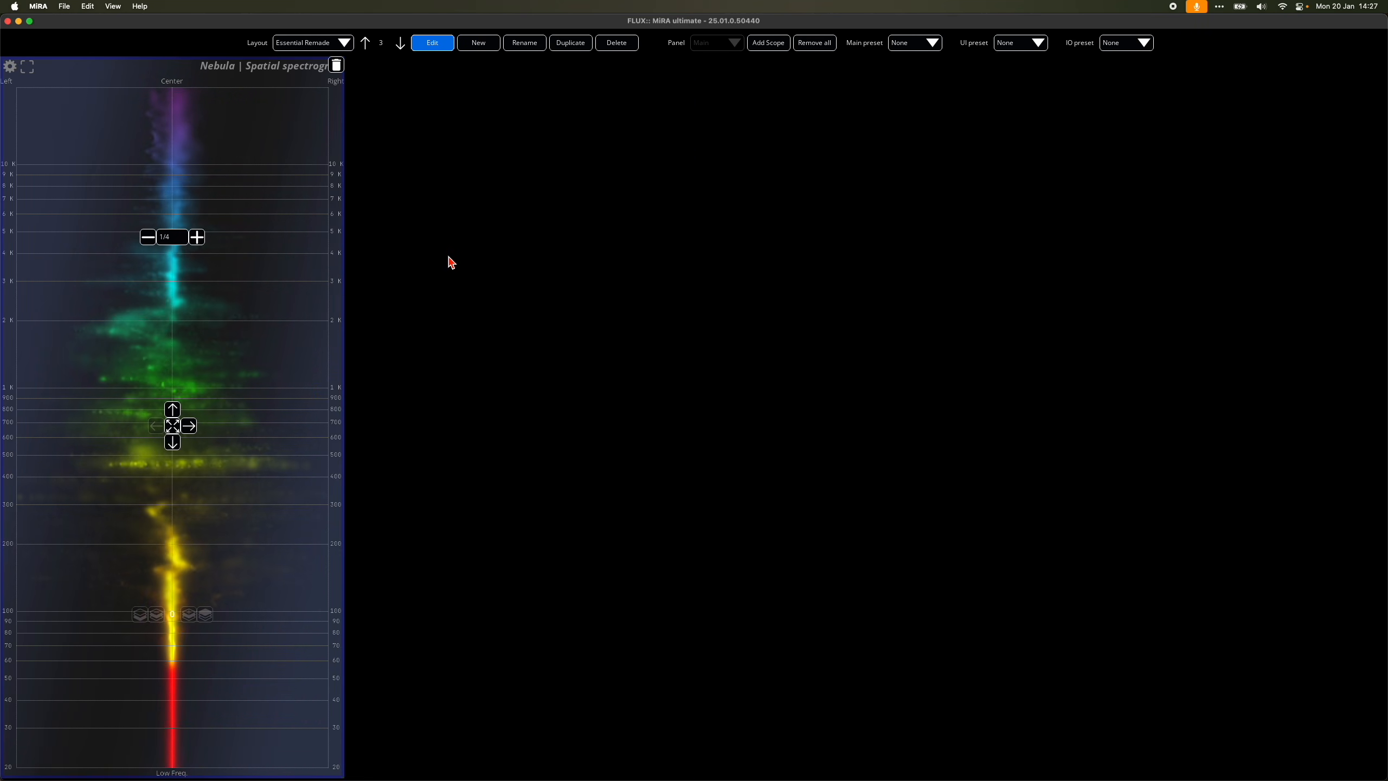
Step: Add an RTA (Spectrum Magnitude) scope beside the Nebula spectrogram and dock it to the top of the remaining space
{"action": "left_click", "coordinate": [768, 44]}
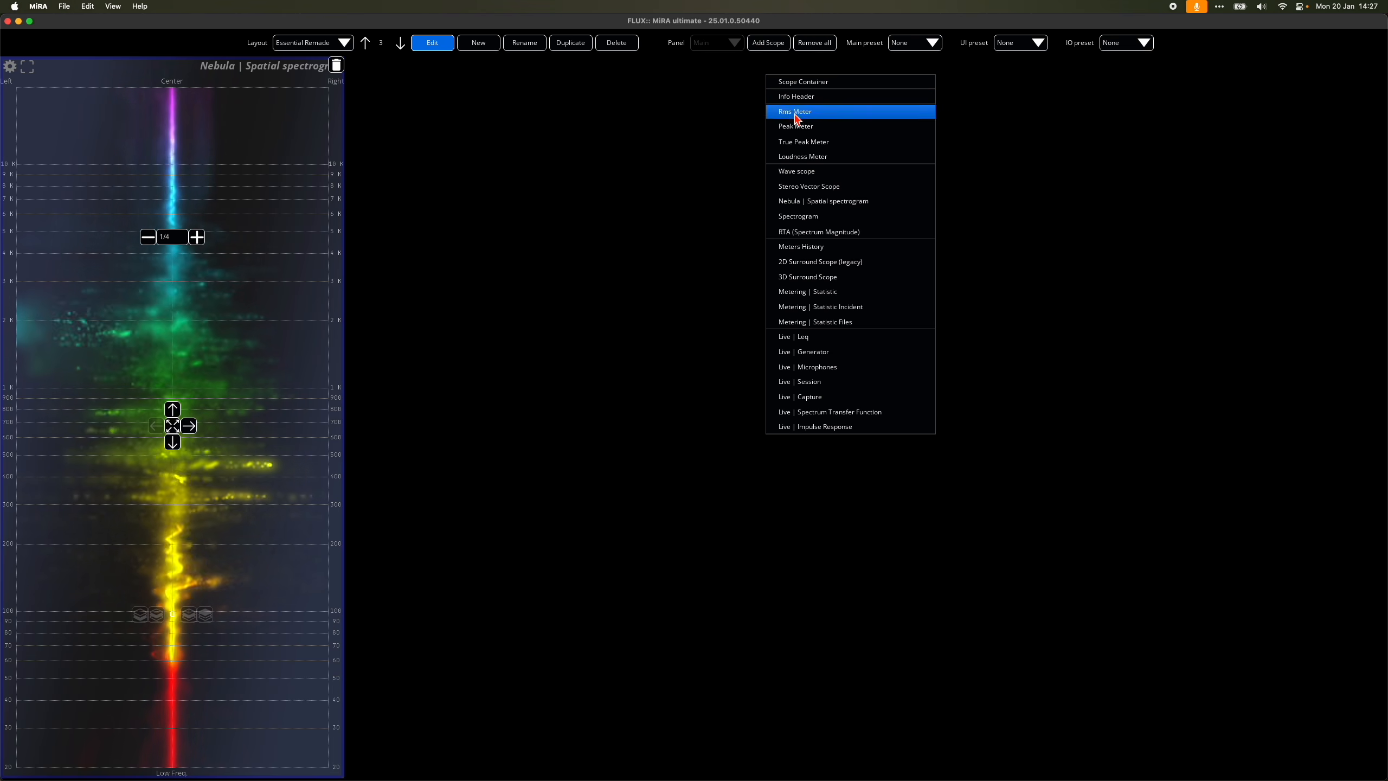
{"action": "left_click", "coordinate": [800, 233]}
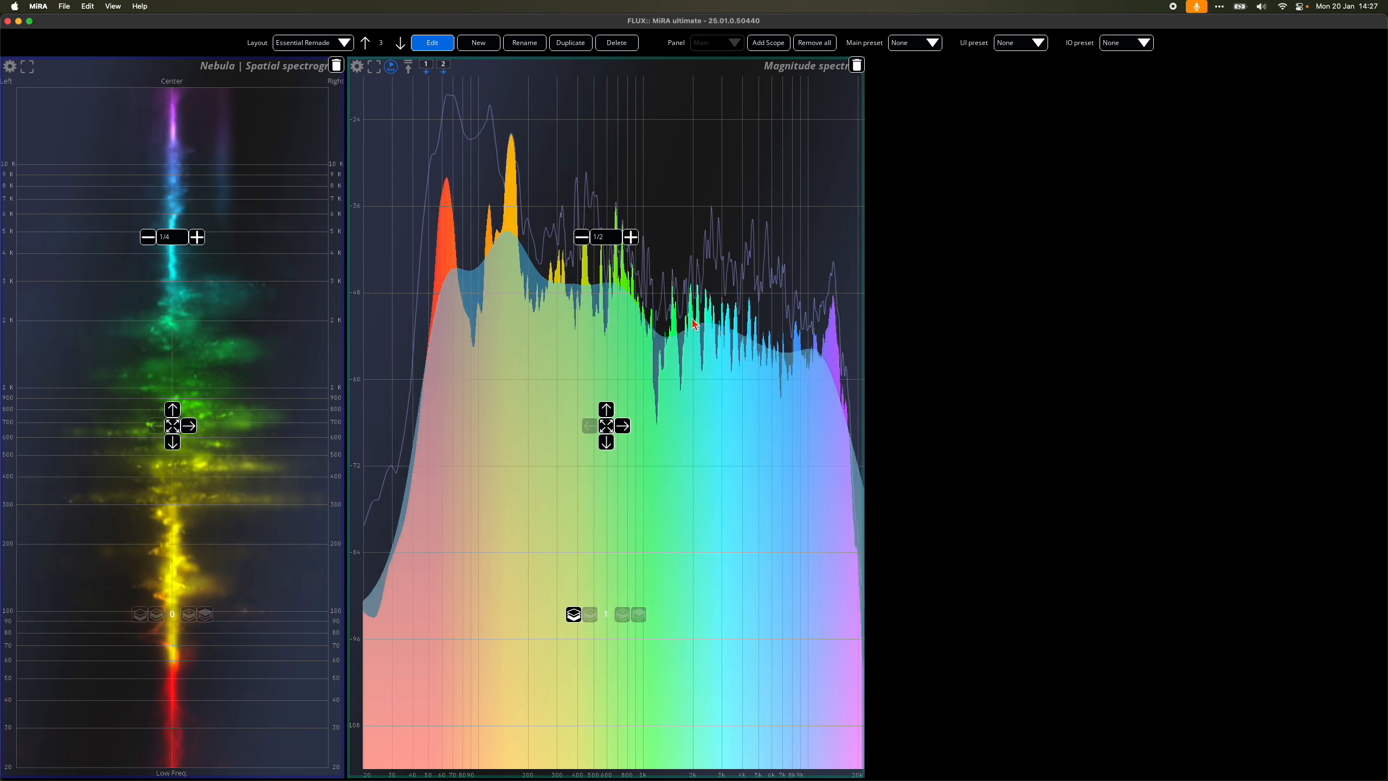
{"action": "left_click", "coordinate": [607, 409]}
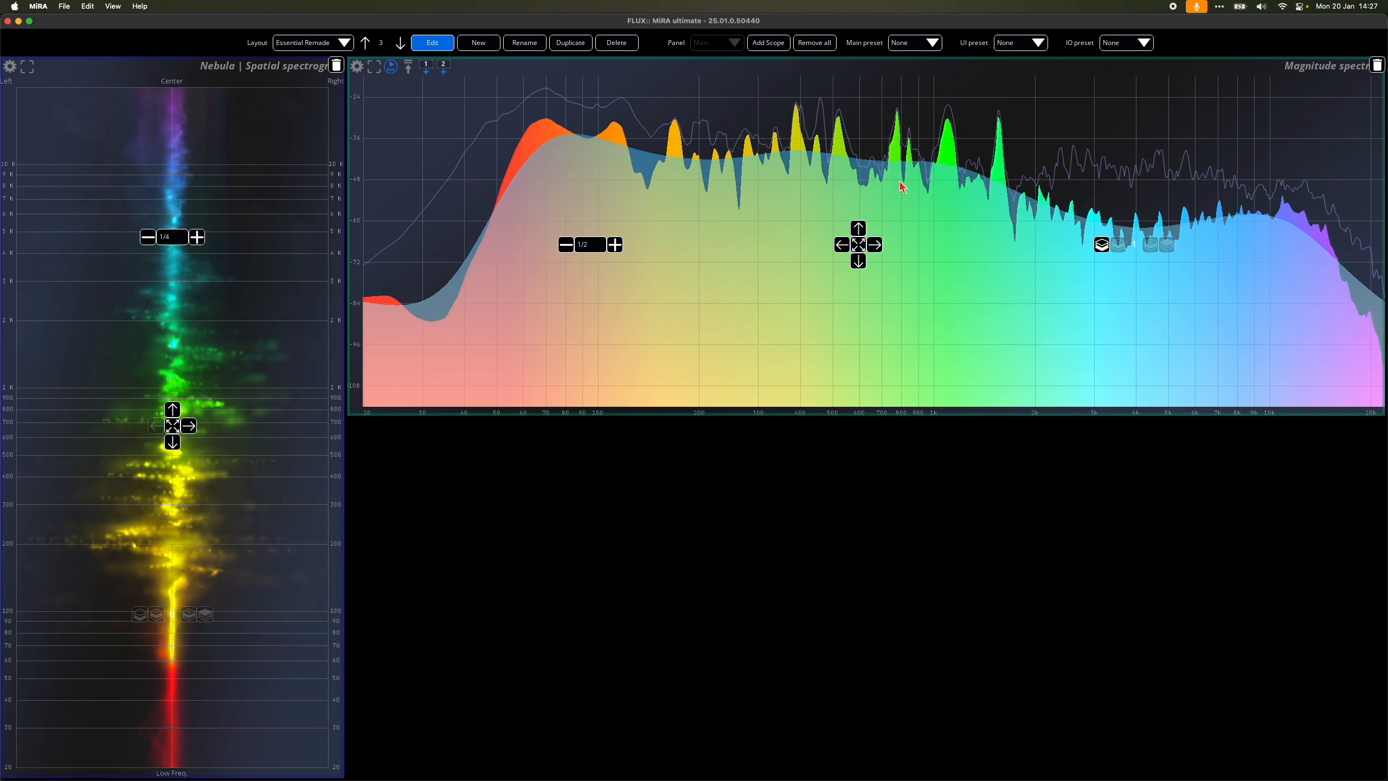
Step: Try sending the Magnitude spectrum scope to the back of the layout order, and bring it to the front again
{"action": "left_click", "coordinate": [1103, 246]}
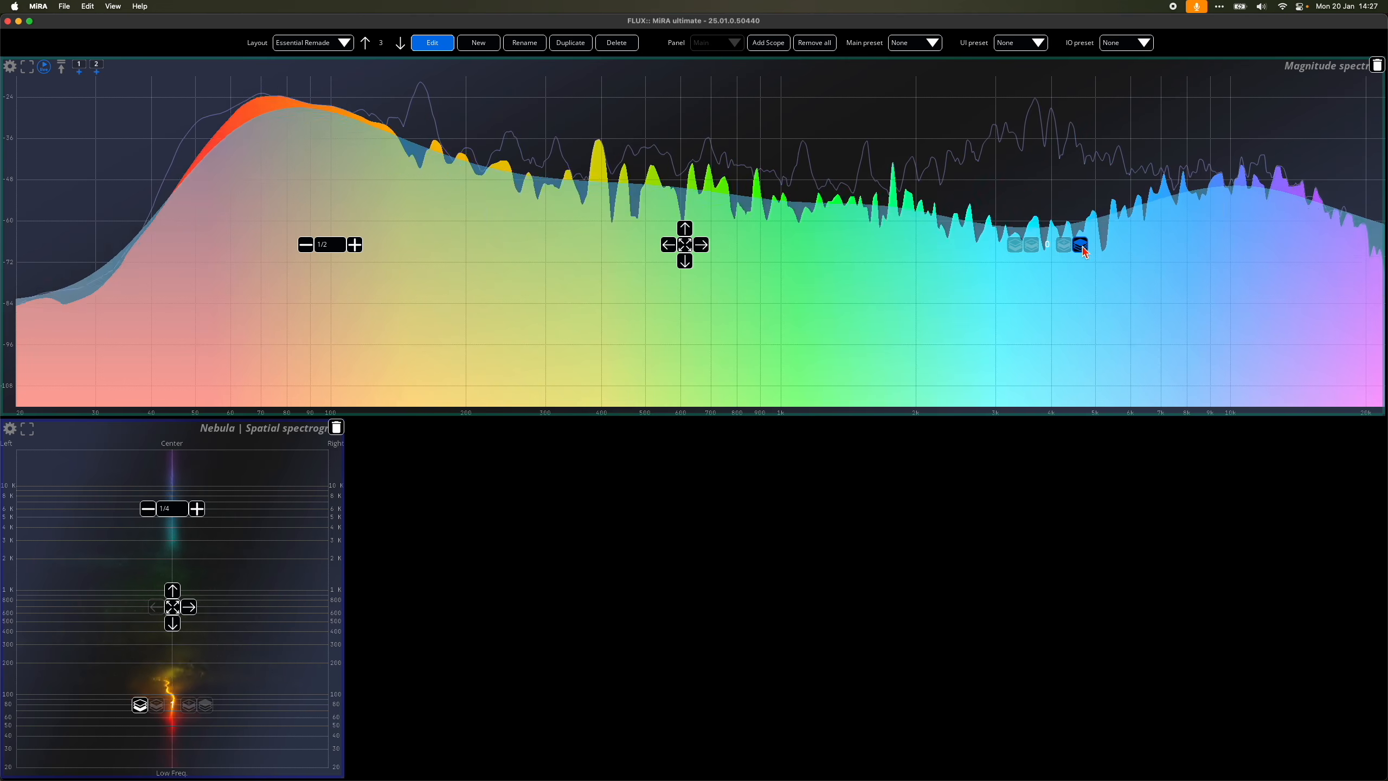
{"action": "left_click", "coordinate": [1081, 247]}
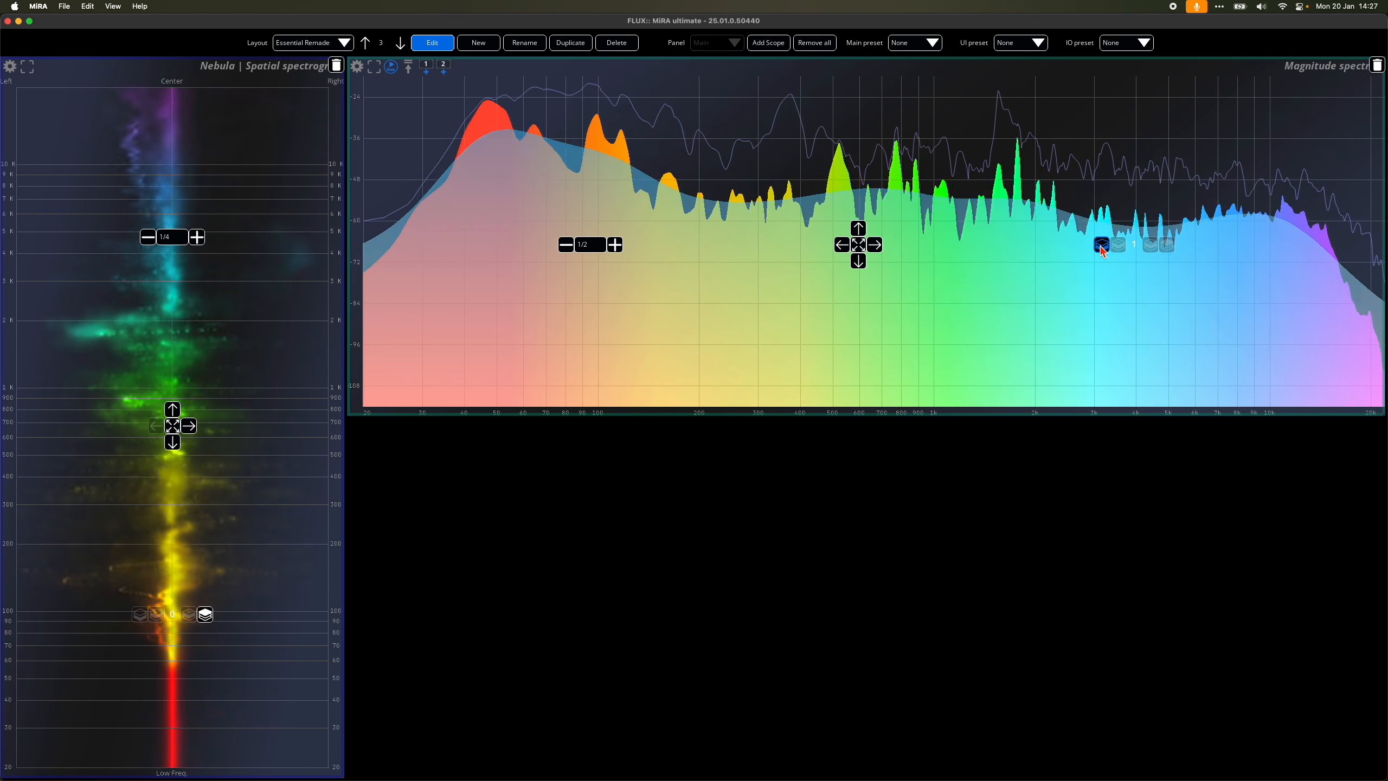
{"action": "left_click", "coordinate": [1102, 247]}
{"action": "left_click", "coordinate": [1085, 248]}
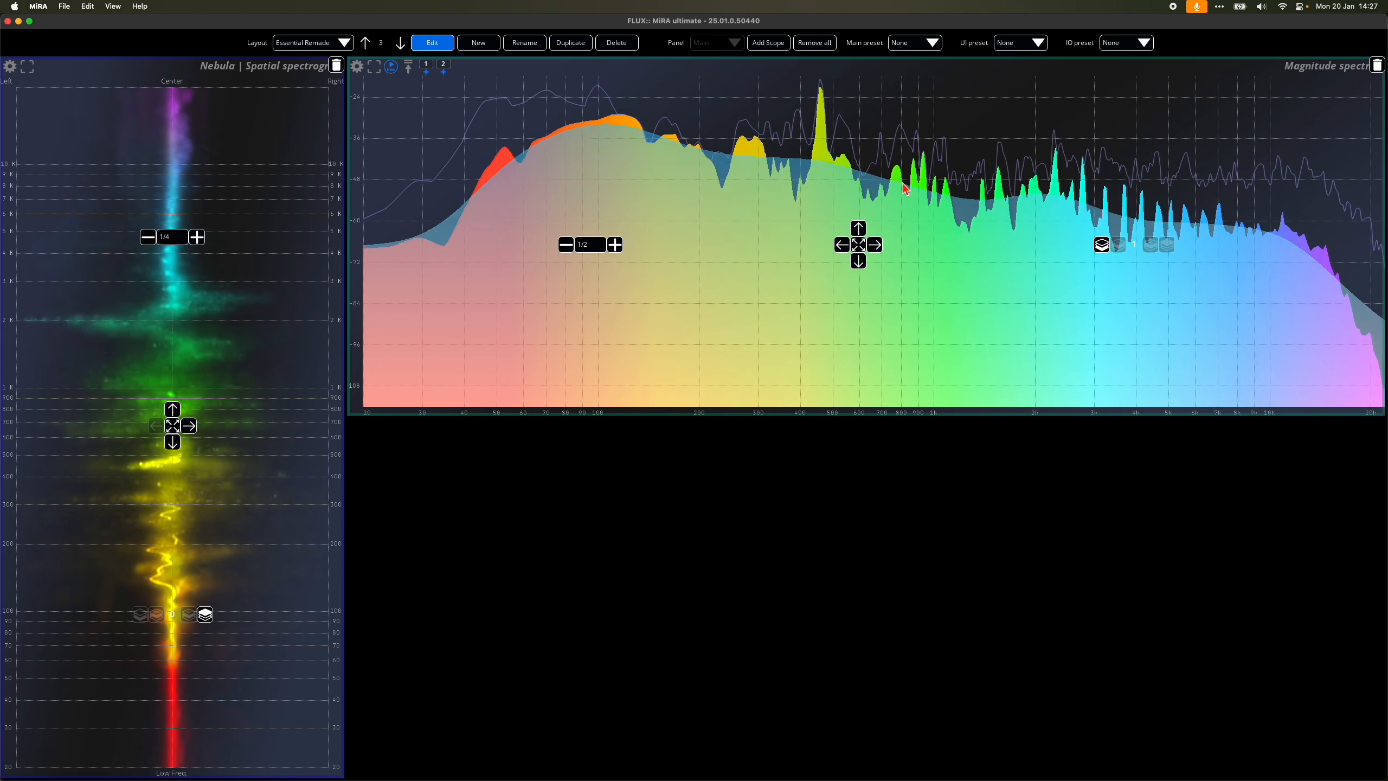
Step: Add a Stereo Vector Scope below the Magnitude spectrum and reduce its size to 1/3
{"action": "left_click", "coordinate": [770, 44]}
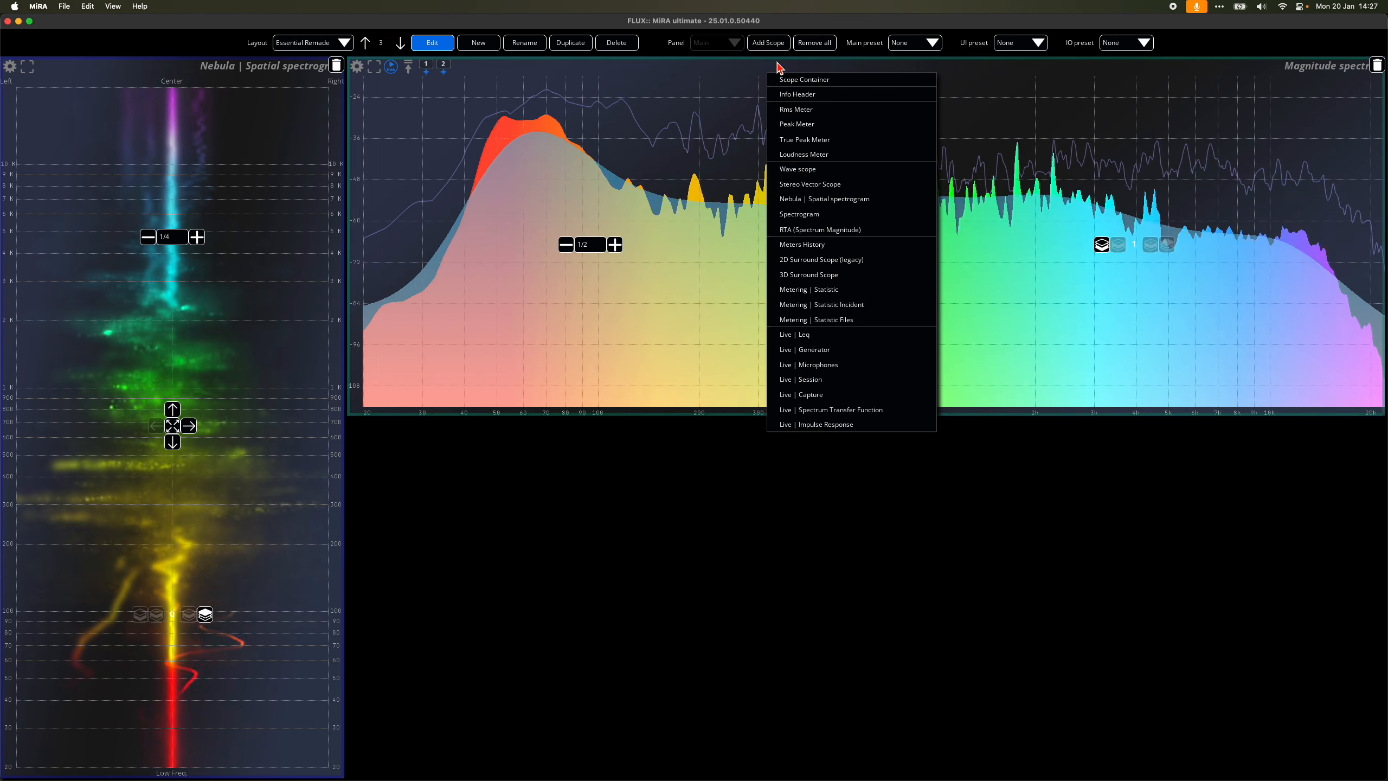
{"action": "left_click", "coordinate": [814, 189]}
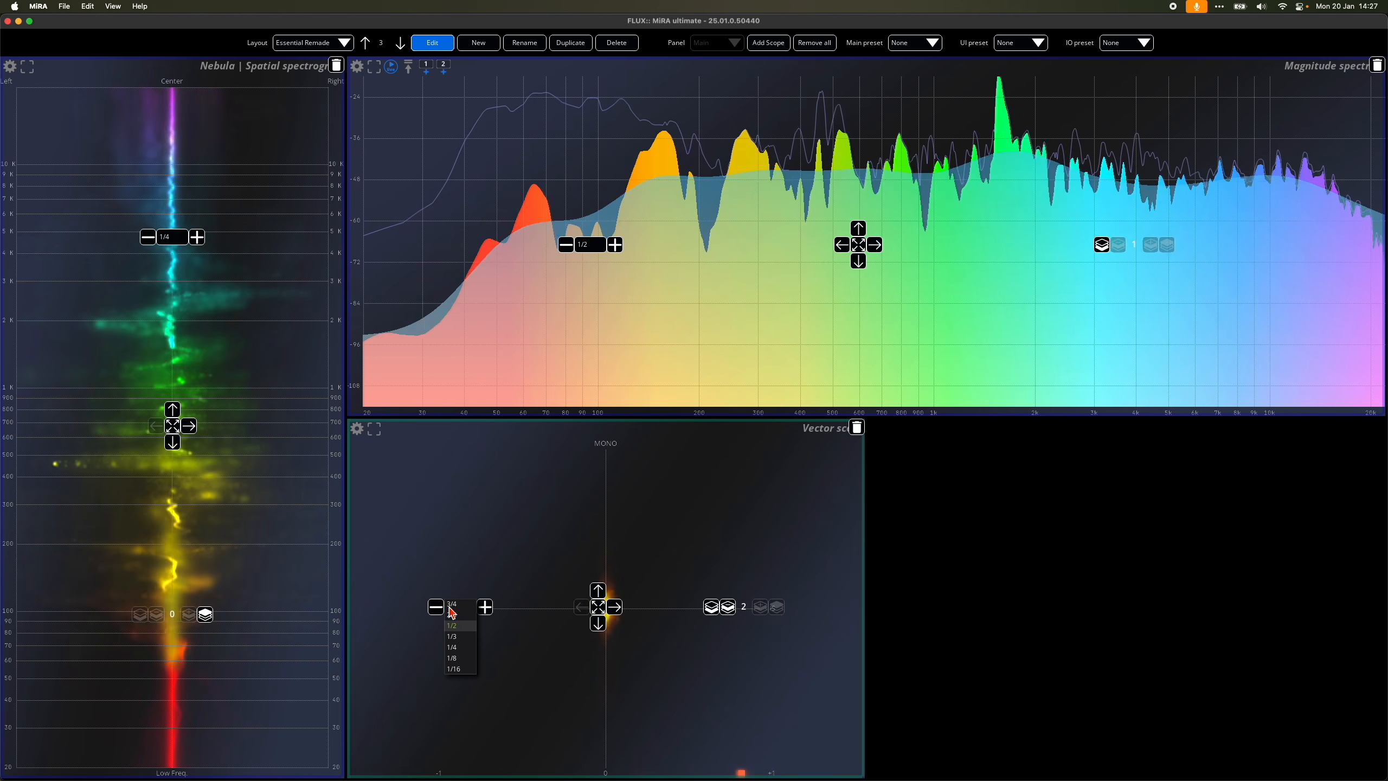
{"action": "left_click", "coordinate": [436, 606]}
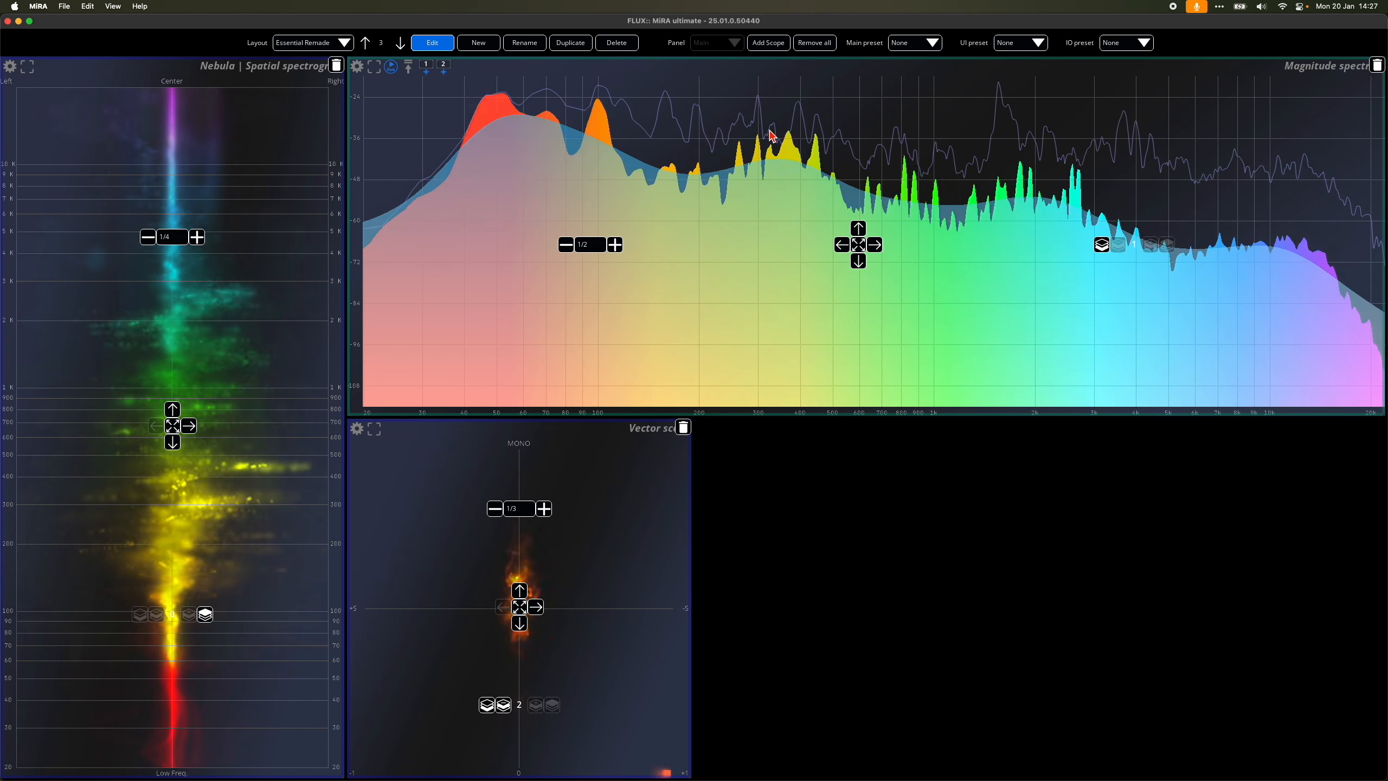
Step: Add a scope container named Meters next to the Vector scope
{"action": "left_click", "coordinate": [767, 44]}
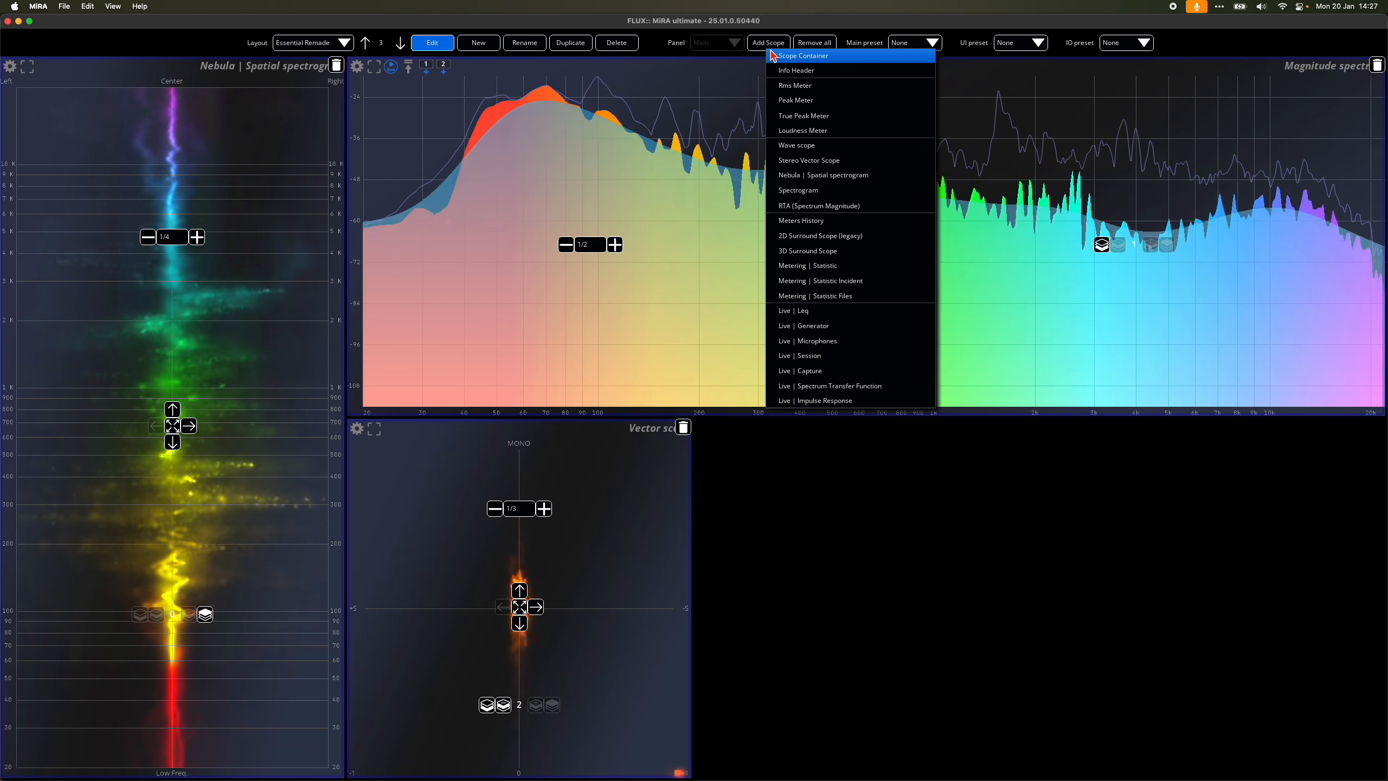
{"action": "left_click", "coordinate": [869, 57]}
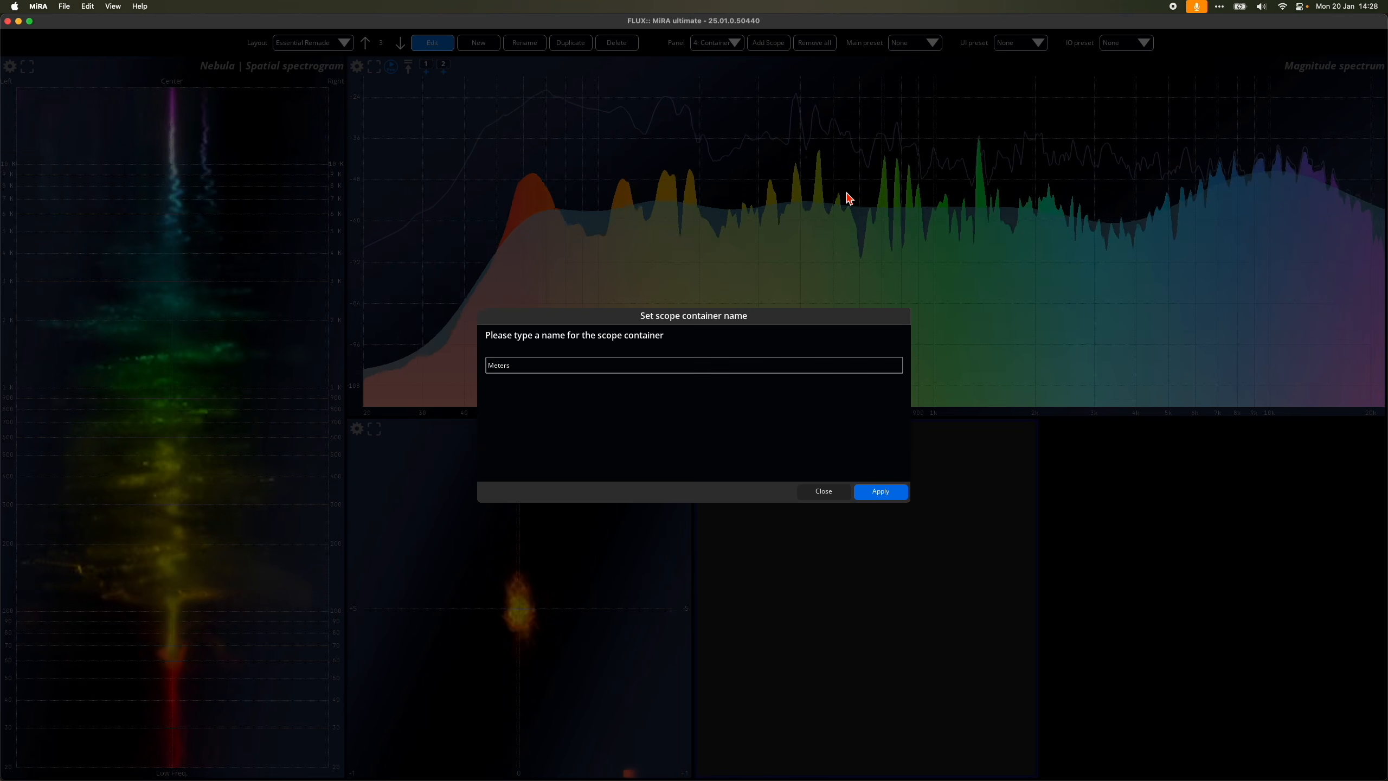
{"action": "left_click", "coordinate": [877, 493]}
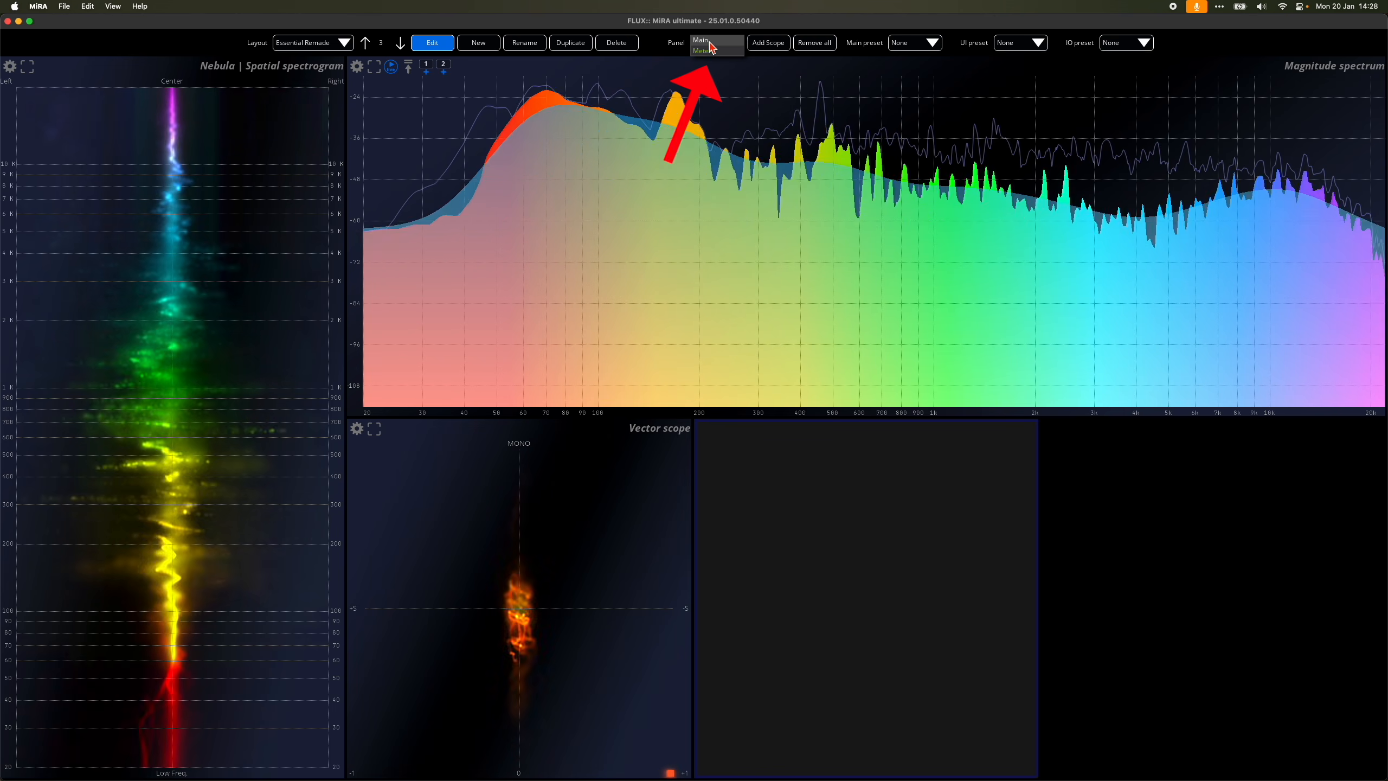
Step: Switch editing to the Main panel and make the Meters container fill the remaining space
{"action": "left_click", "coordinate": [711, 44]}
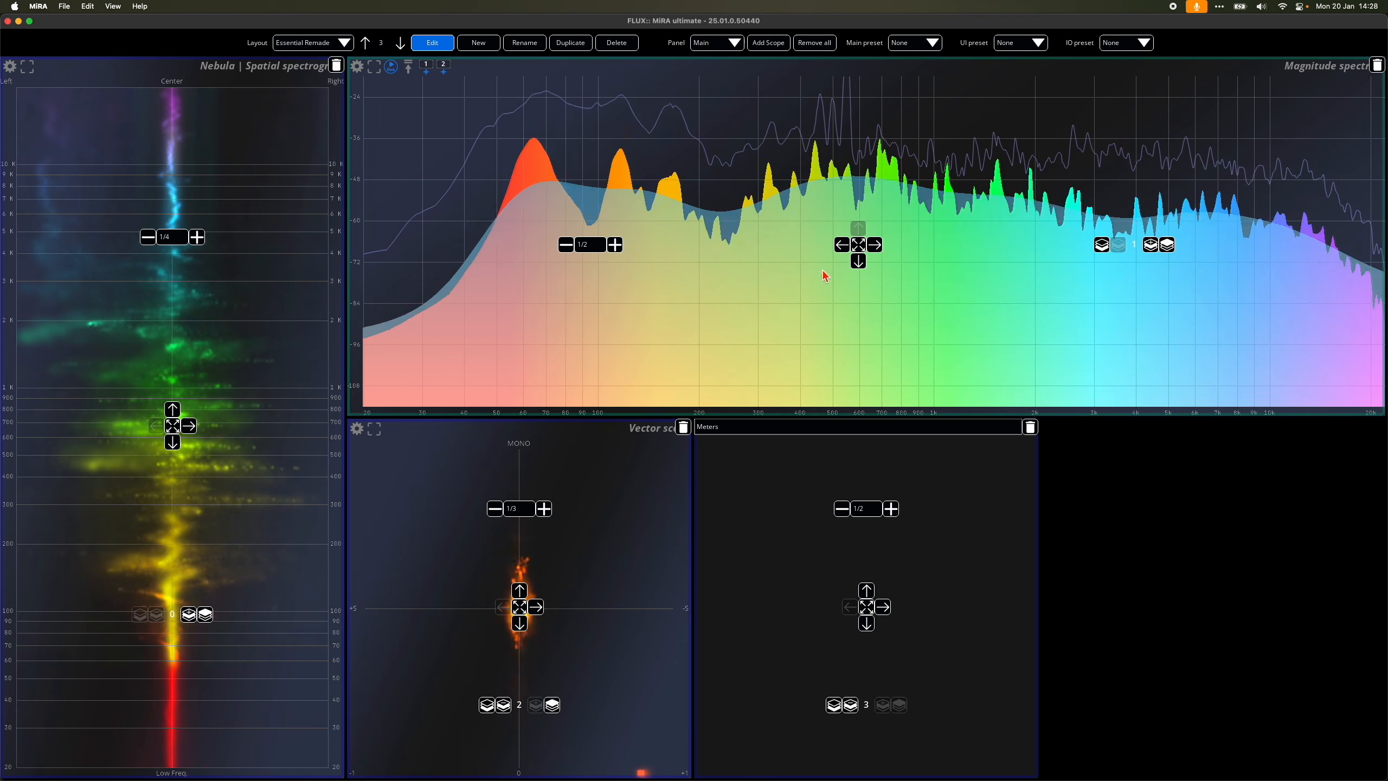
{"action": "left_click", "coordinate": [868, 608]}
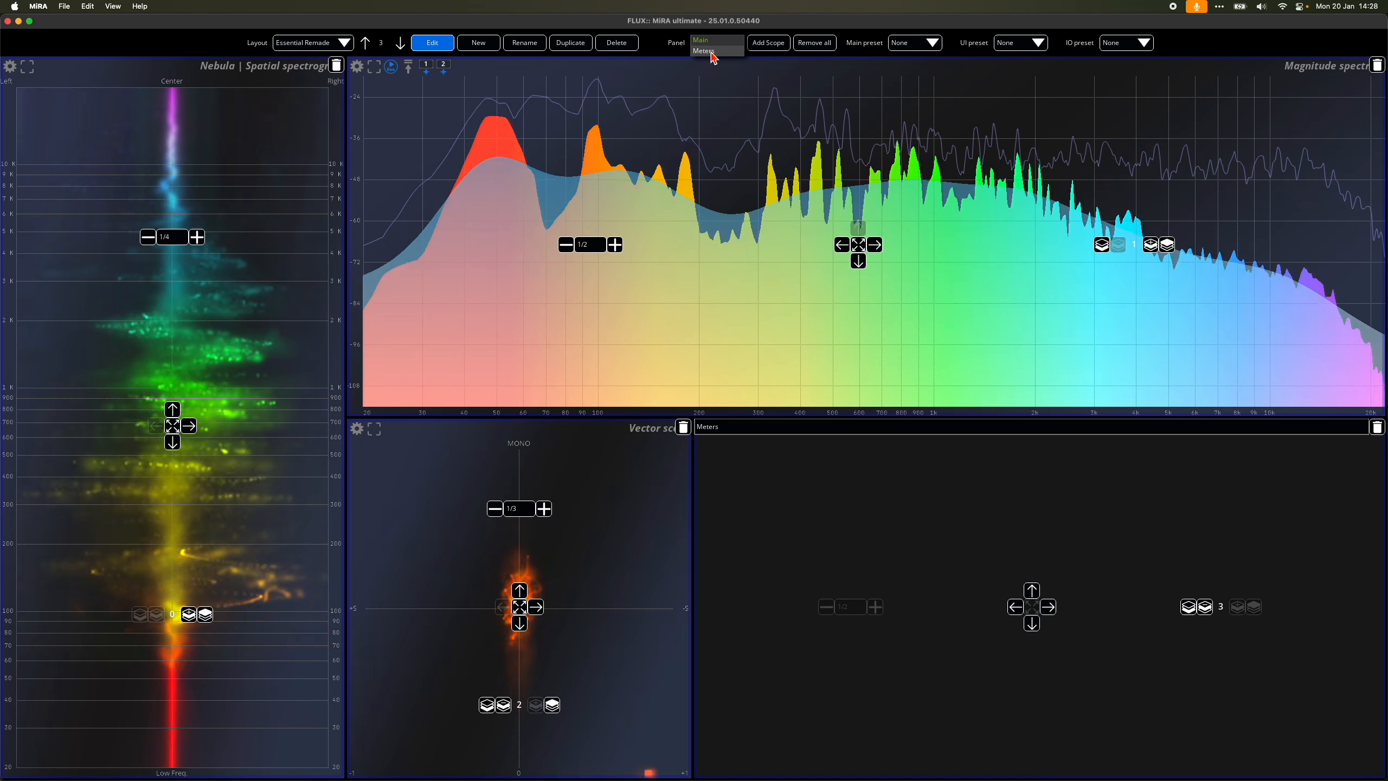
Step: Switch editing to the Meters panel and add a True Peak Meter and an RMS Meter inside it
{"action": "left_click", "coordinate": [705, 51]}
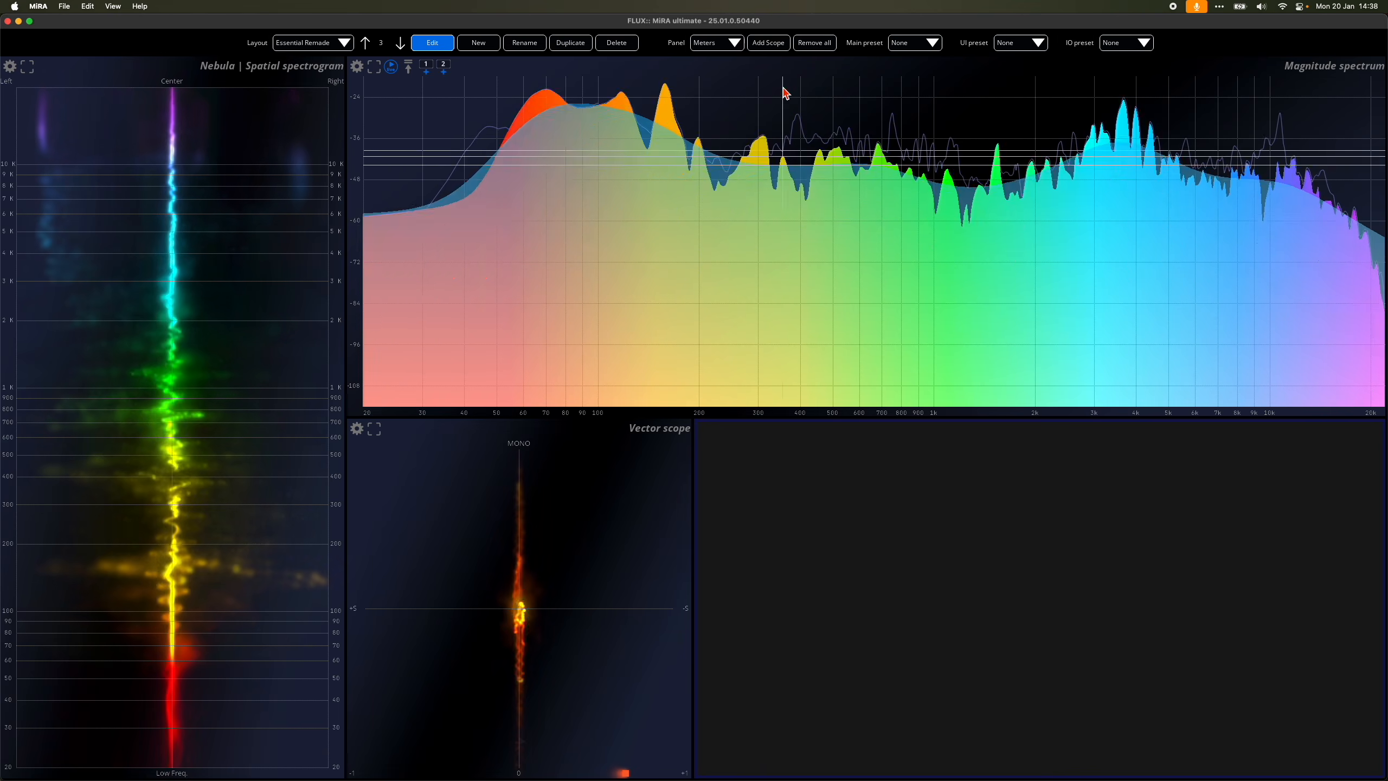
{"action": "left_click", "coordinate": [768, 43]}
{"action": "left_click", "coordinate": [809, 141]}
{"action": "left_click", "coordinate": [768, 42]}
{"action": "left_click", "coordinate": [804, 111]}
Step: Add a Loudness Meter to the Meters panel, reduce the True Peak meter to 1/3 and make the Loudness meter fill the remaining space
{"action": "left_click", "coordinate": [767, 43]}
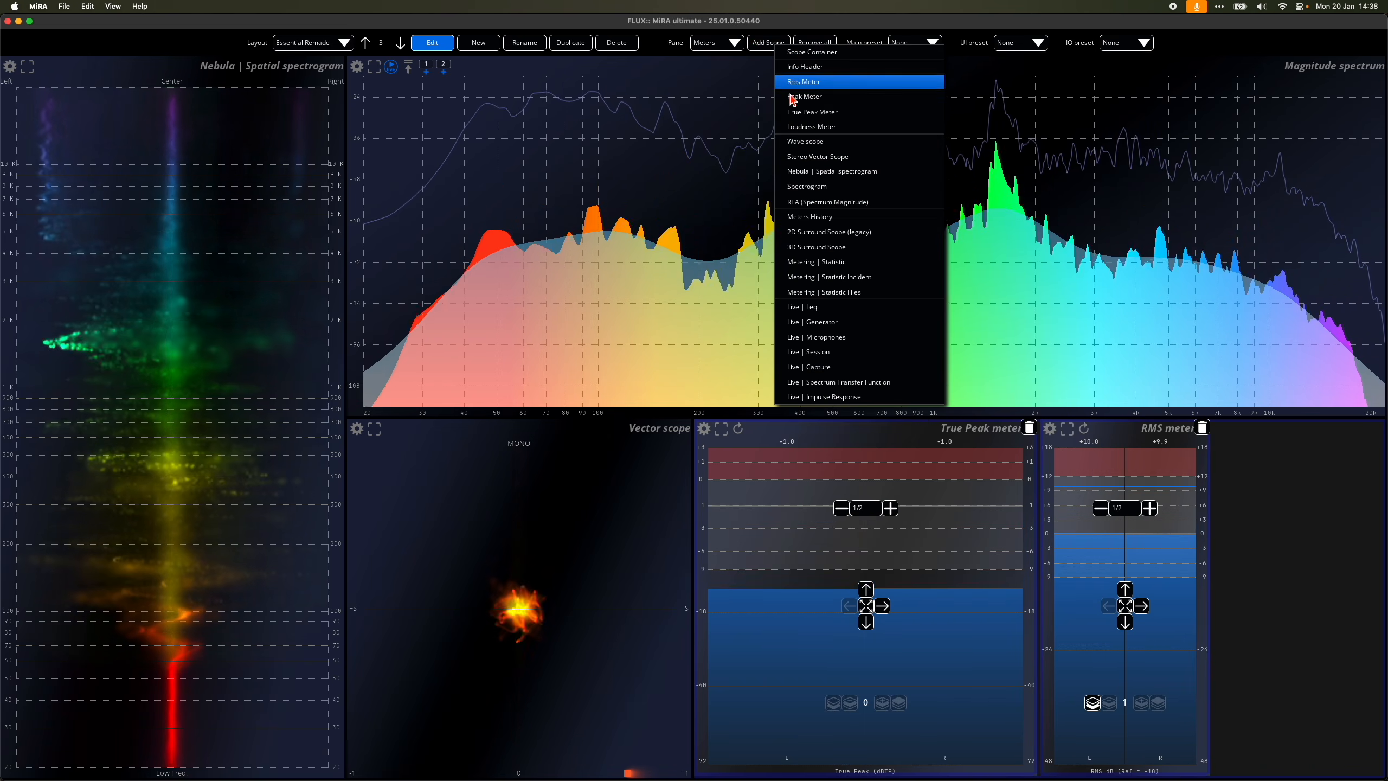
{"action": "left_click", "coordinate": [811, 126]}
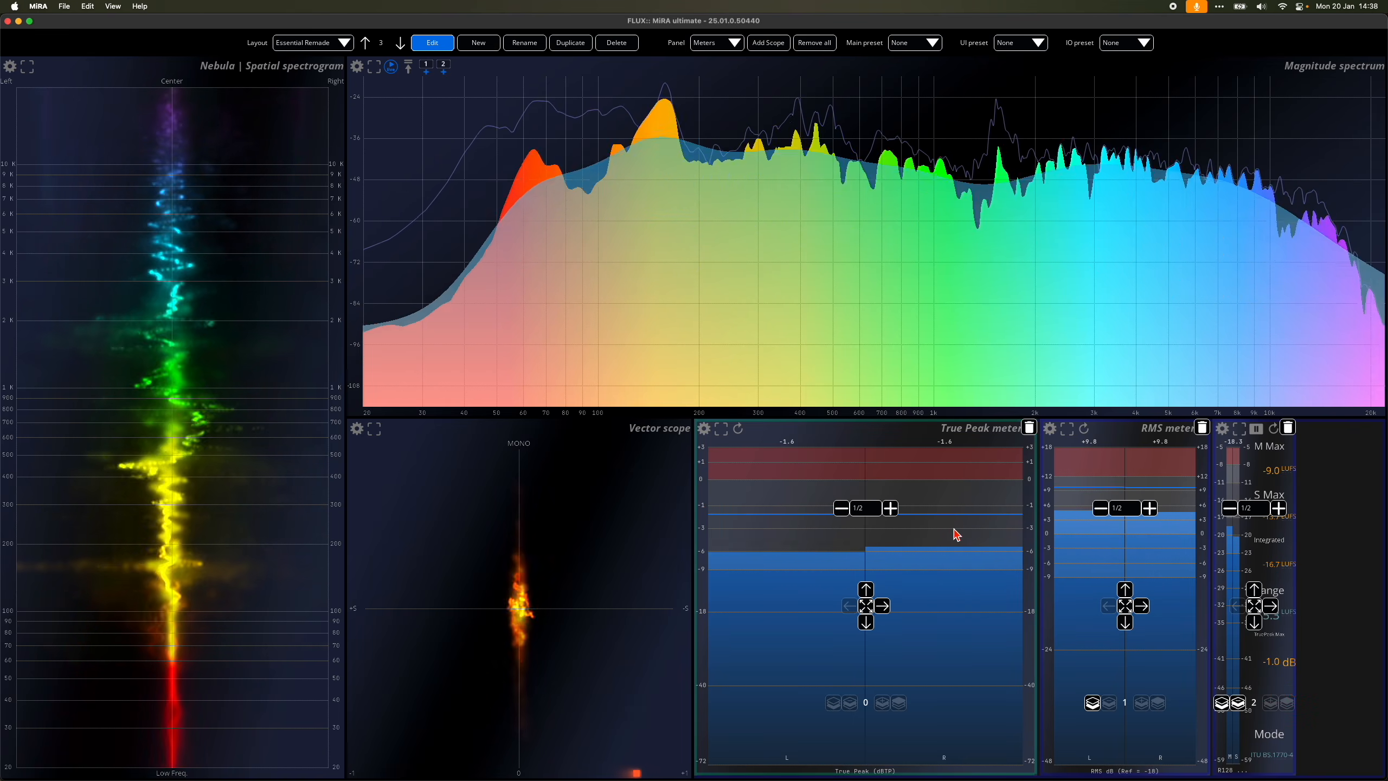
{"action": "left_click", "coordinate": [865, 508]}
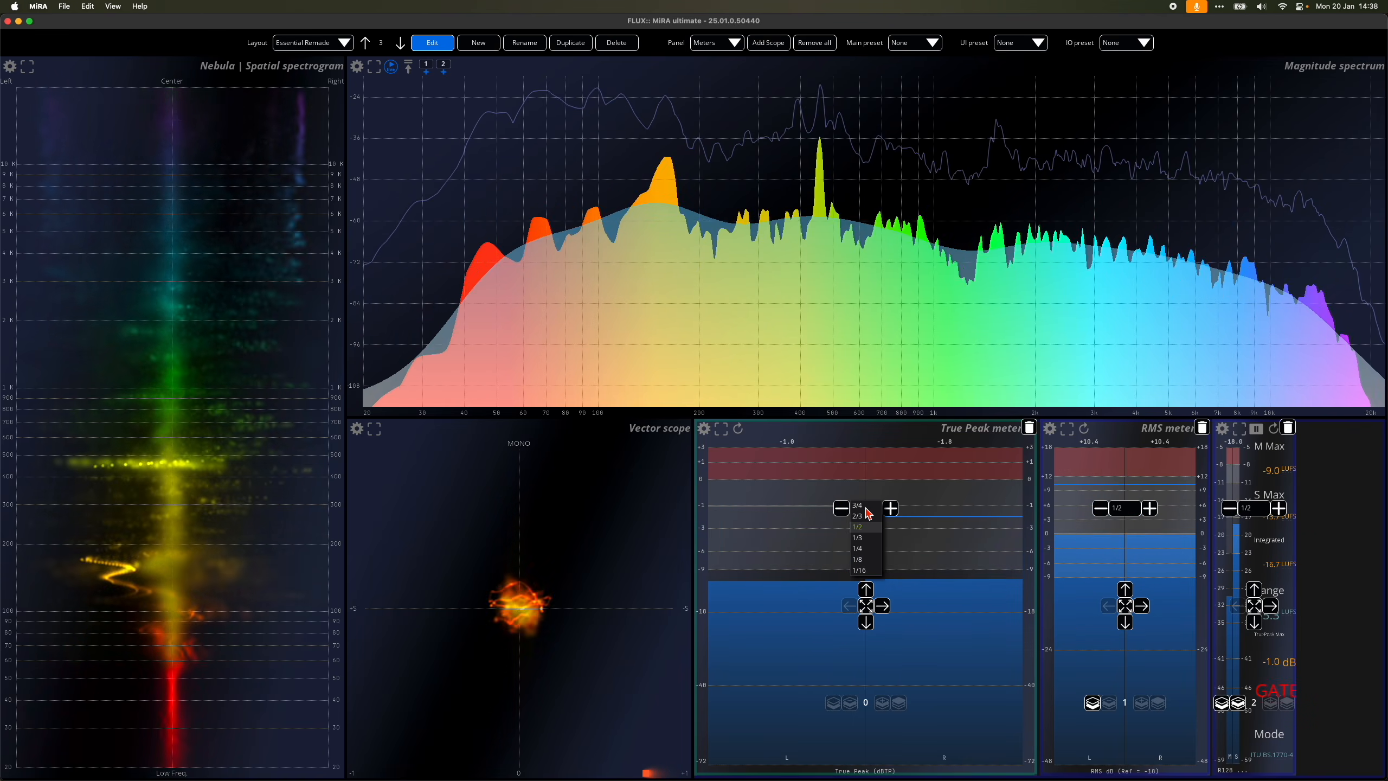
{"action": "left_click", "coordinate": [873, 537]}
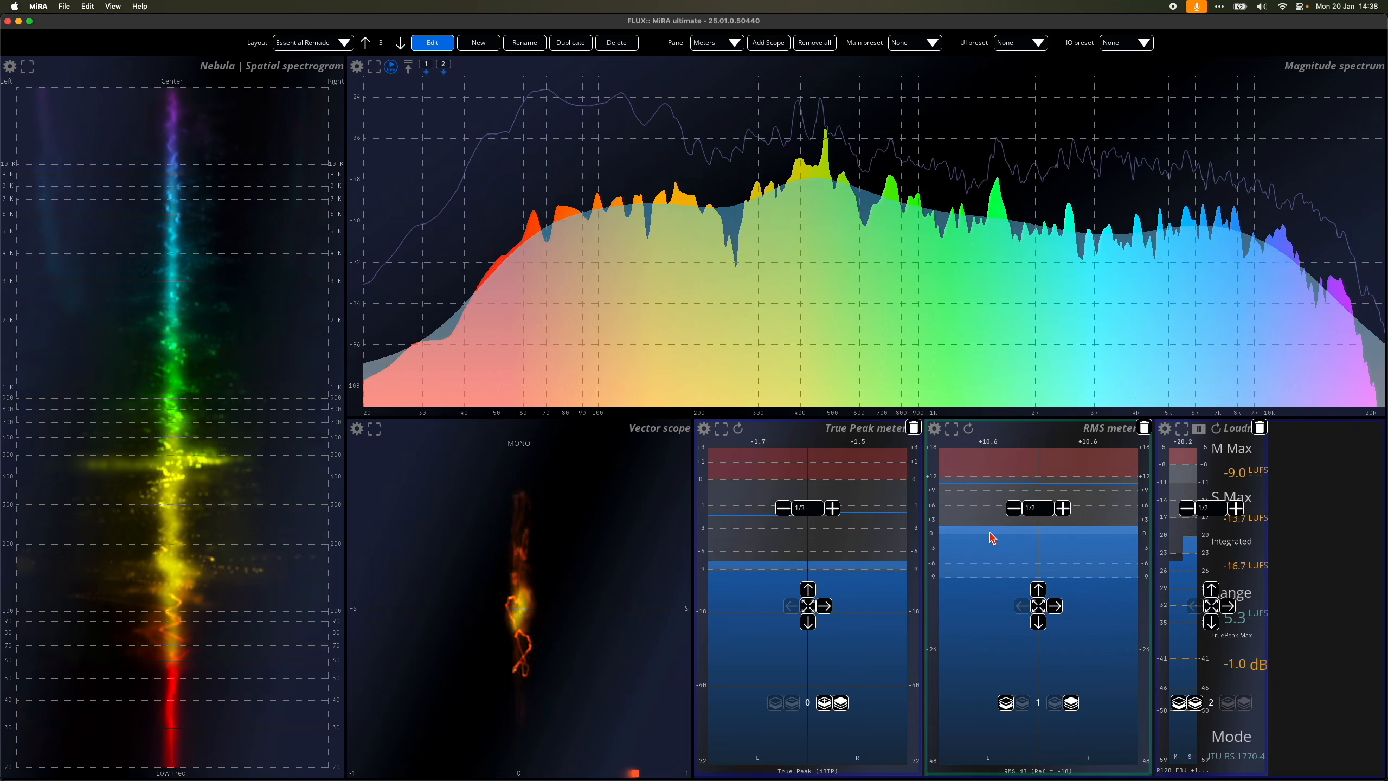
{"action": "left_click", "coordinate": [1212, 610]}
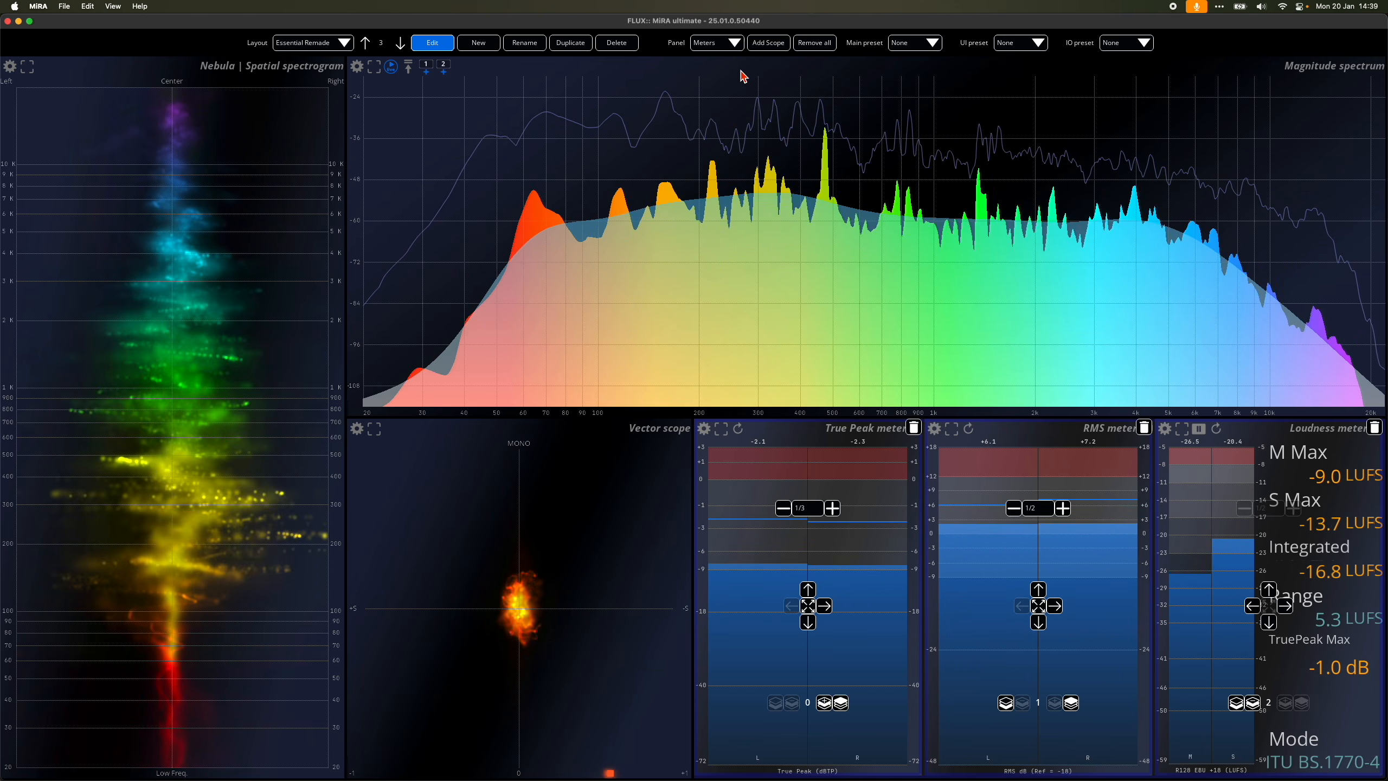
Step: Add an Info Header to the Main panel, put it first in the scope order across the full top, and set its size to 1/16
{"action": "left_click", "coordinate": [708, 40]}
{"action": "left_click", "coordinate": [768, 43]}
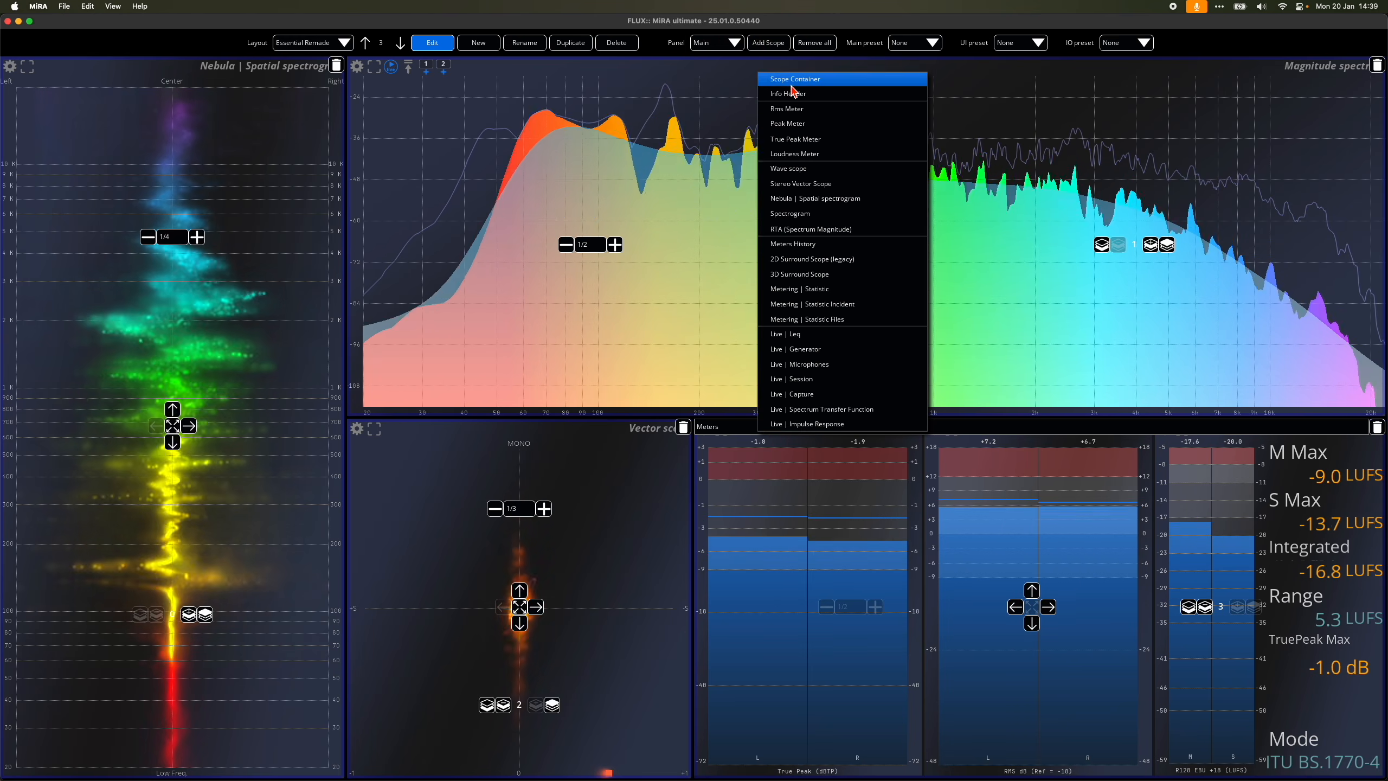
{"action": "left_click", "coordinate": [807, 133]}
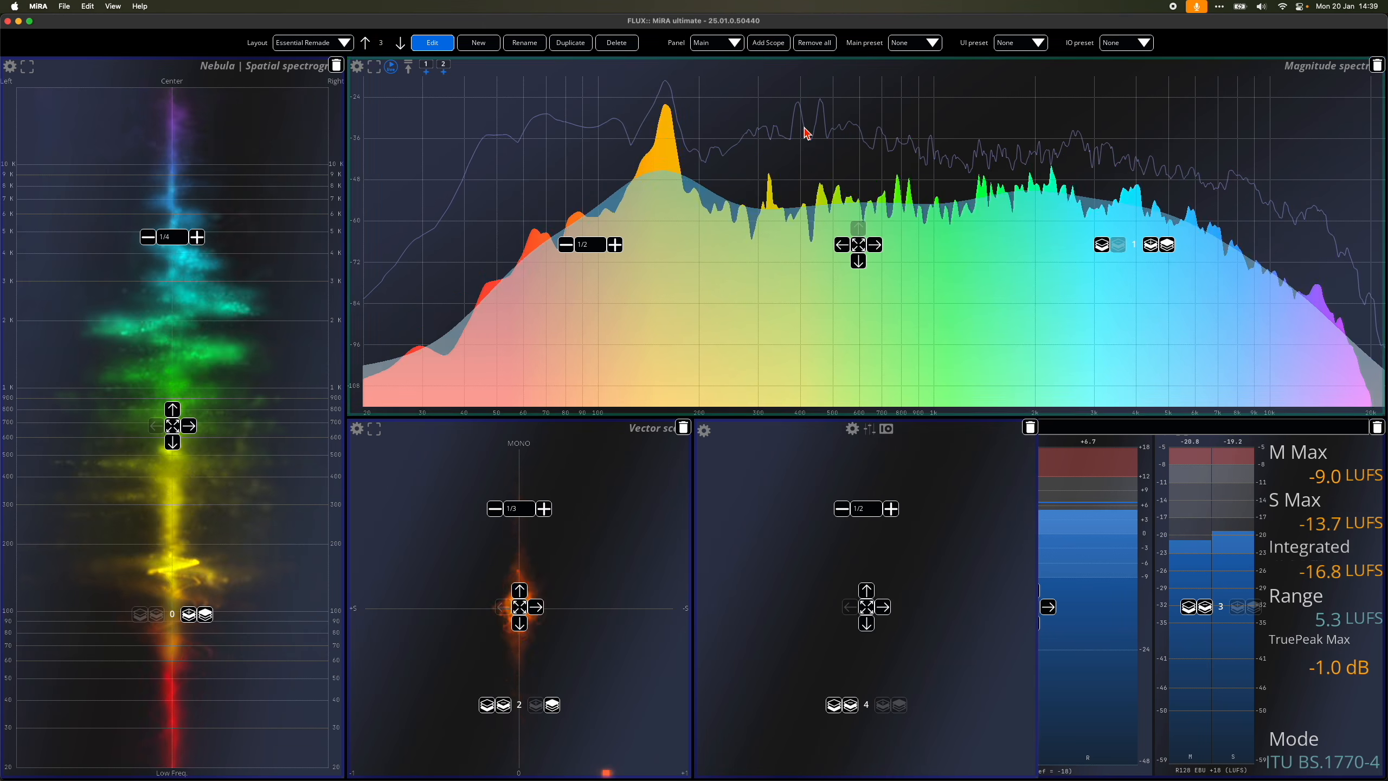
{"action": "left_click", "coordinate": [834, 705]}
{"action": "left_click", "coordinate": [345, 441]}
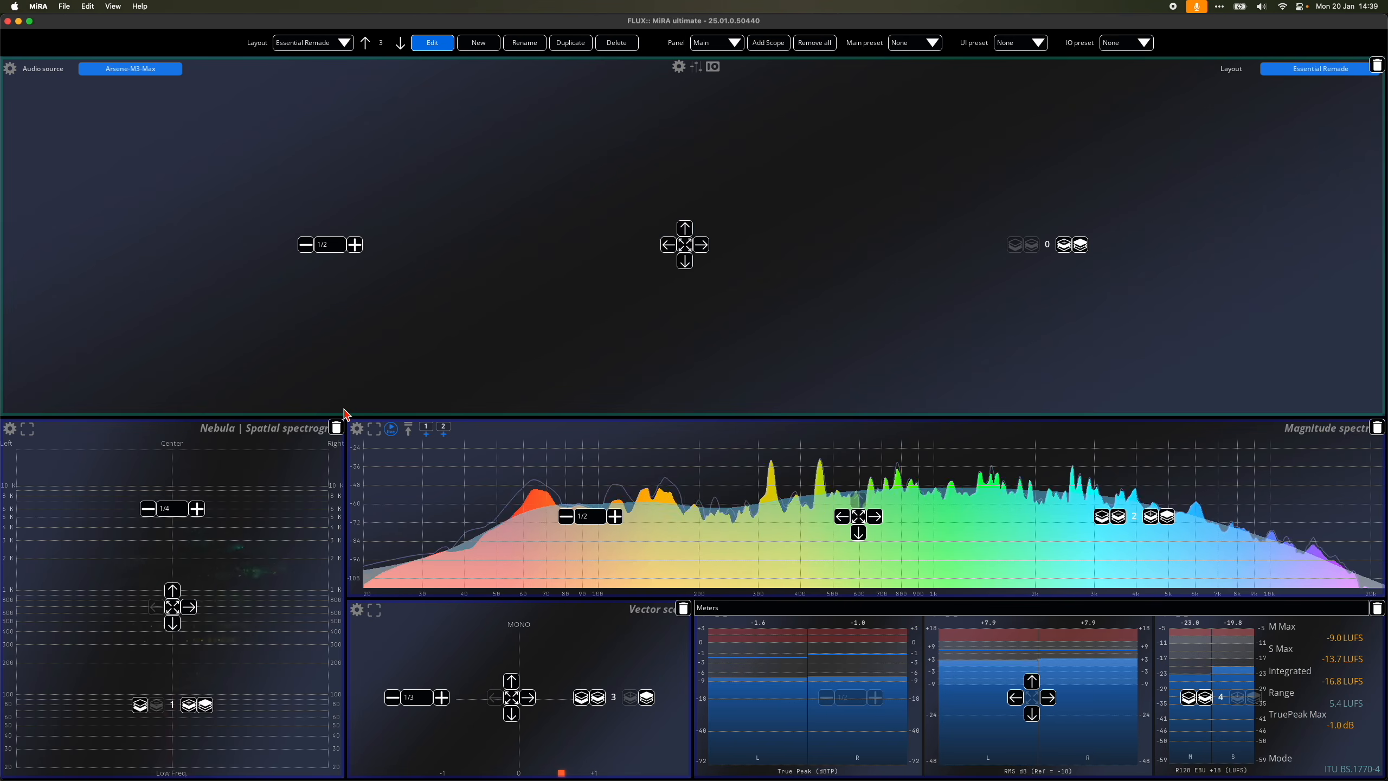
{"action": "left_click", "coordinate": [328, 245]}
{"action": "left_click", "coordinate": [327, 307]}
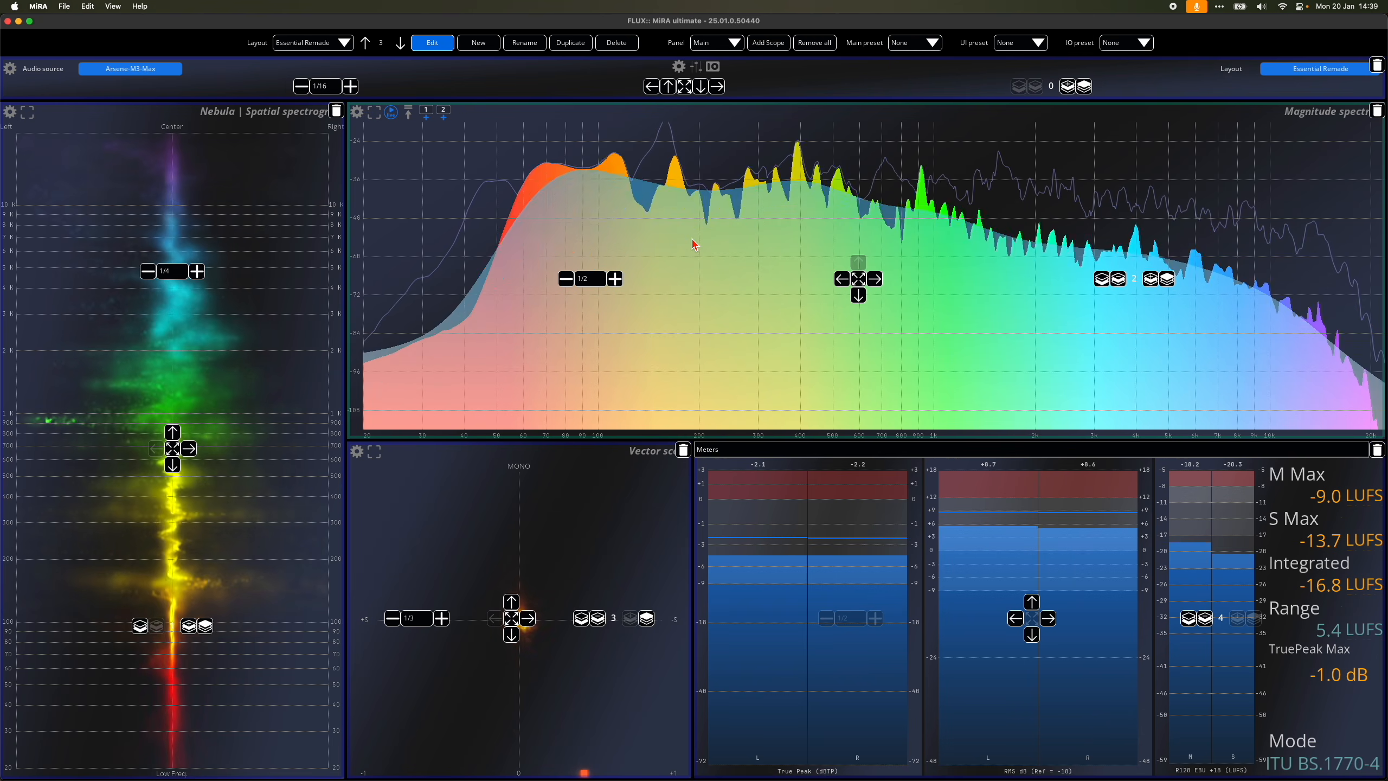
Step: Leave layout edit mode and hide the layout toolbar
{"action": "key", "text": "super+e"}
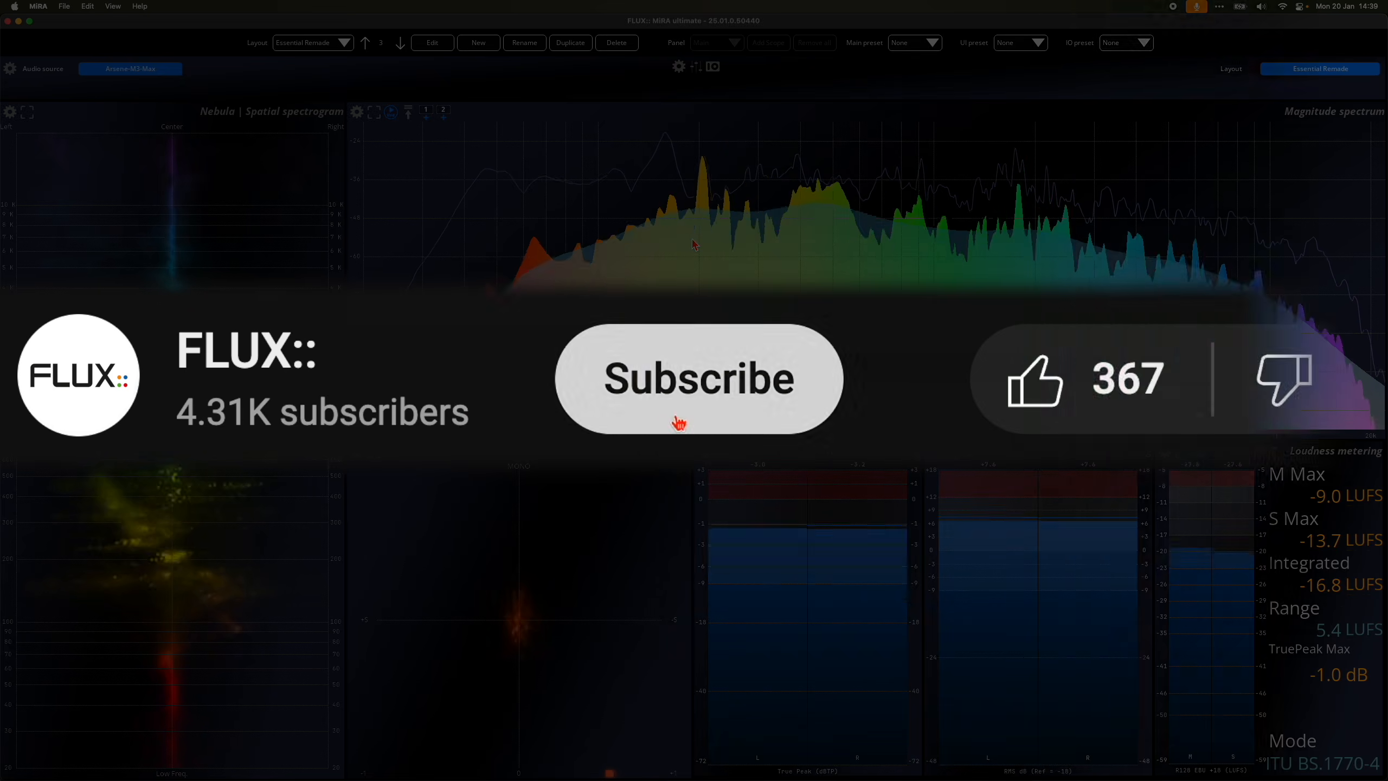
{"action": "key", "text": "super+l"}
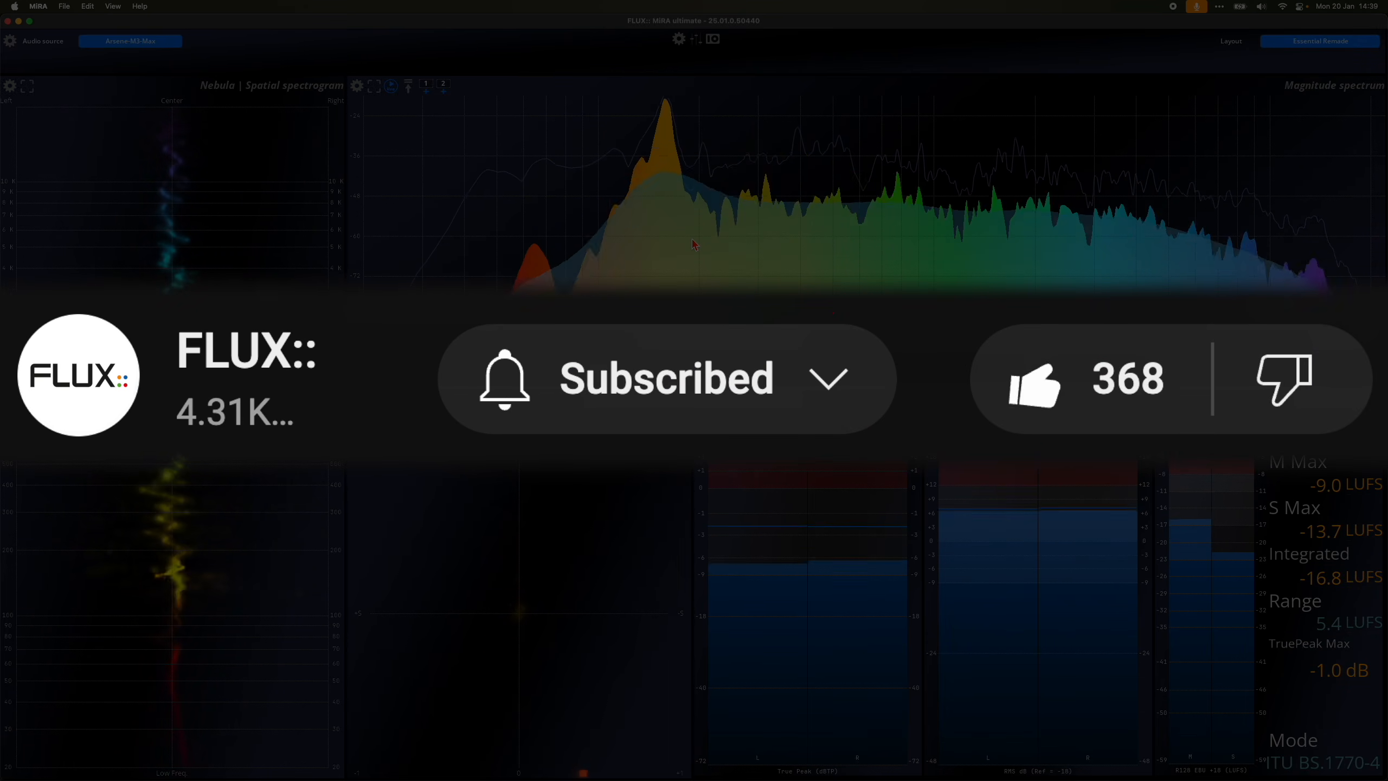